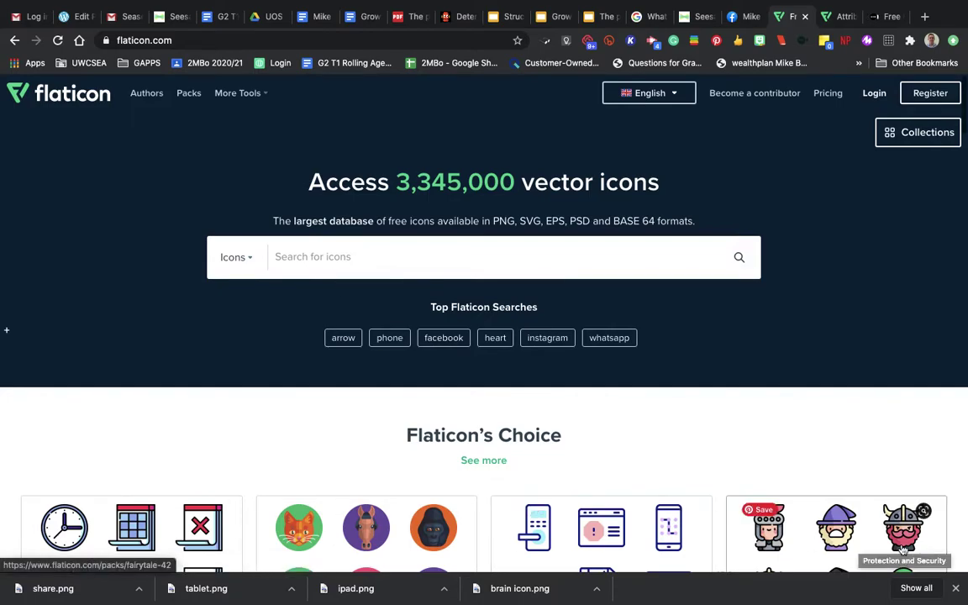
Dismiss Chrome's recent-downloads bar and focus the Flaticon search field.
click(957, 590)
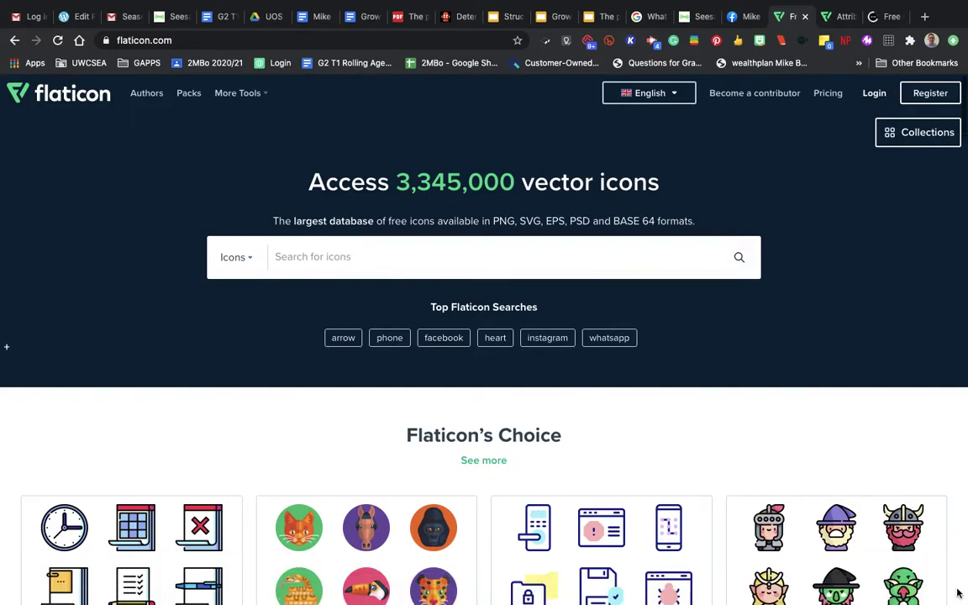
click(295, 251)
Search Flaticon for 'heart' icons.
text(heart)
key(Return)
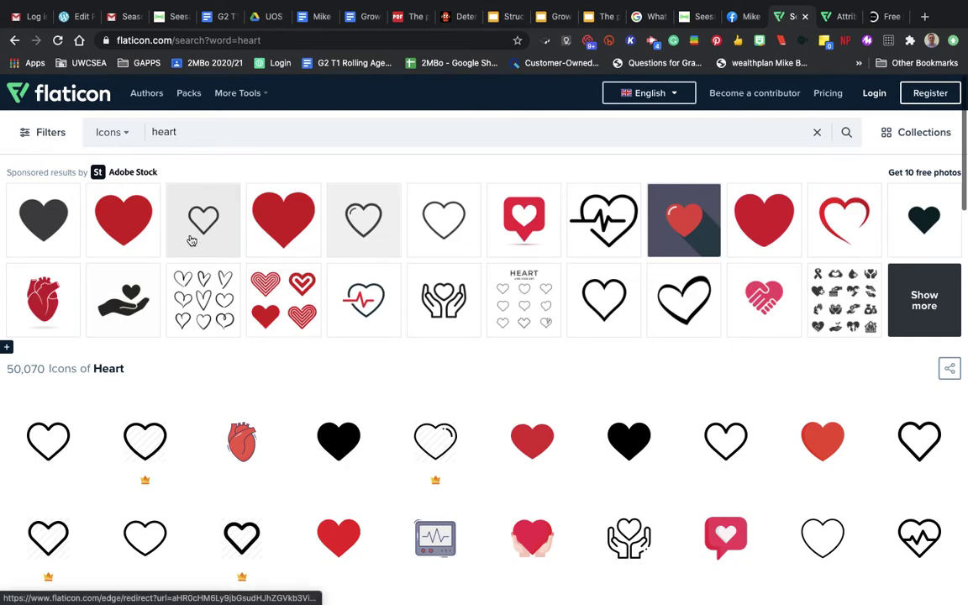
scroll(192, 241, down, 1)
Check a sponsored heart image and the attribution article, then return to the heart results.
click(345, 209)
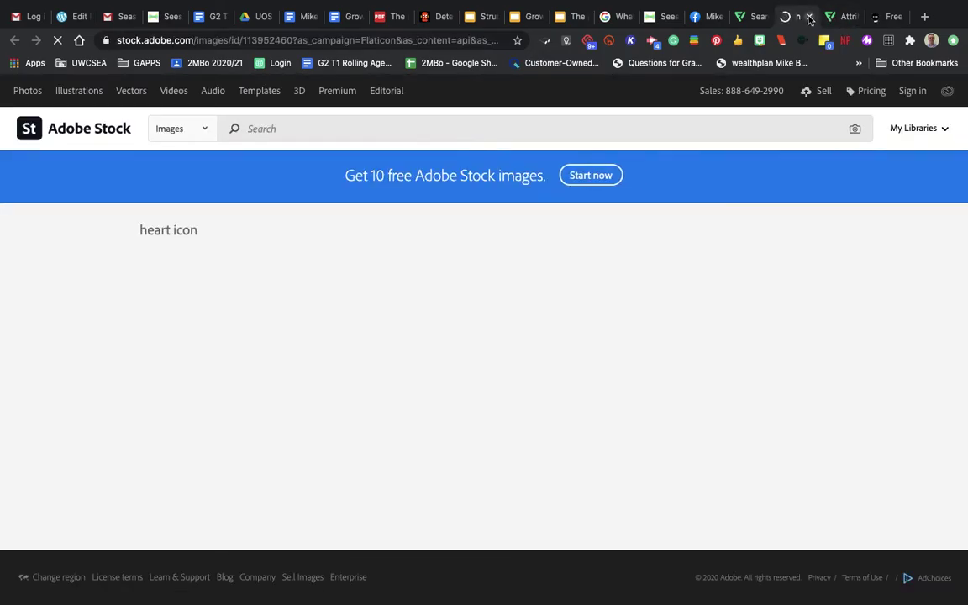
click(809, 17)
click(804, 17)
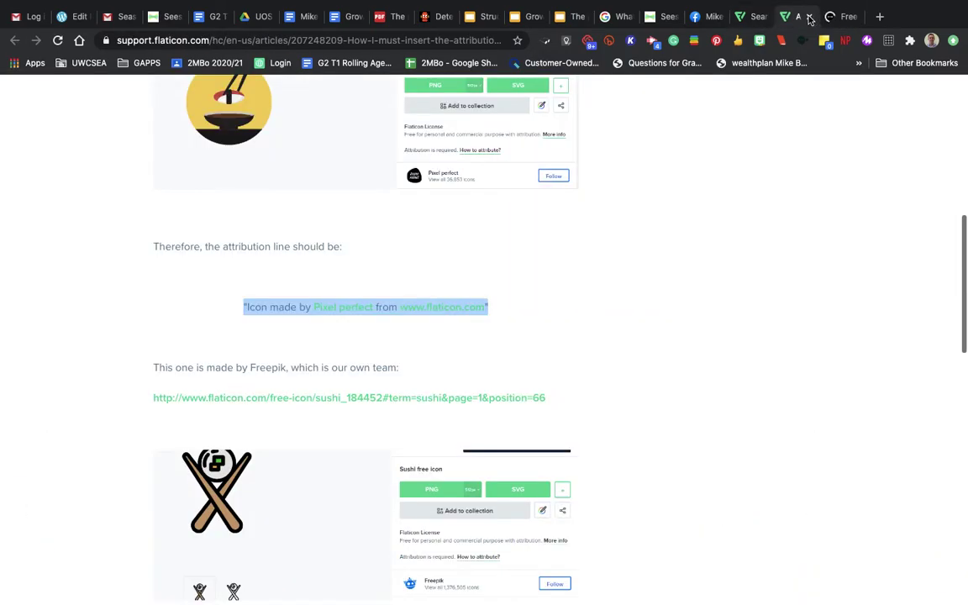
click(742, 19)
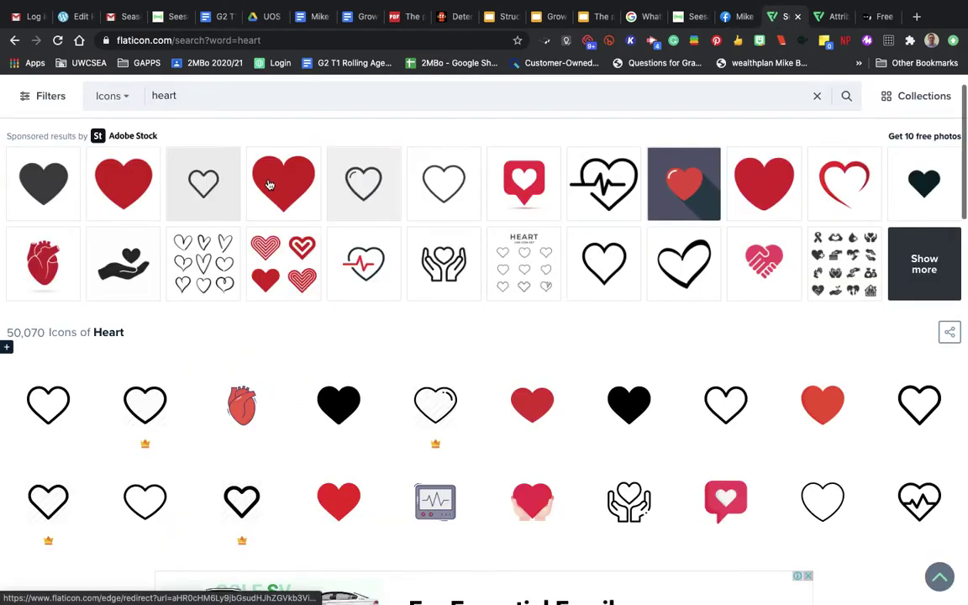
scroll(425, 354, down, 3)
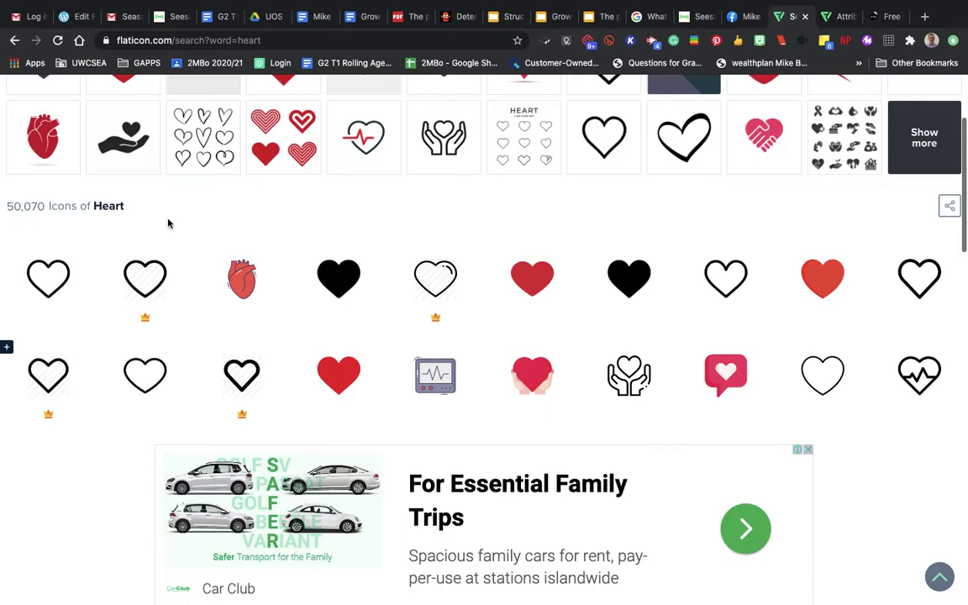
scroll(533, 231, down, 1)
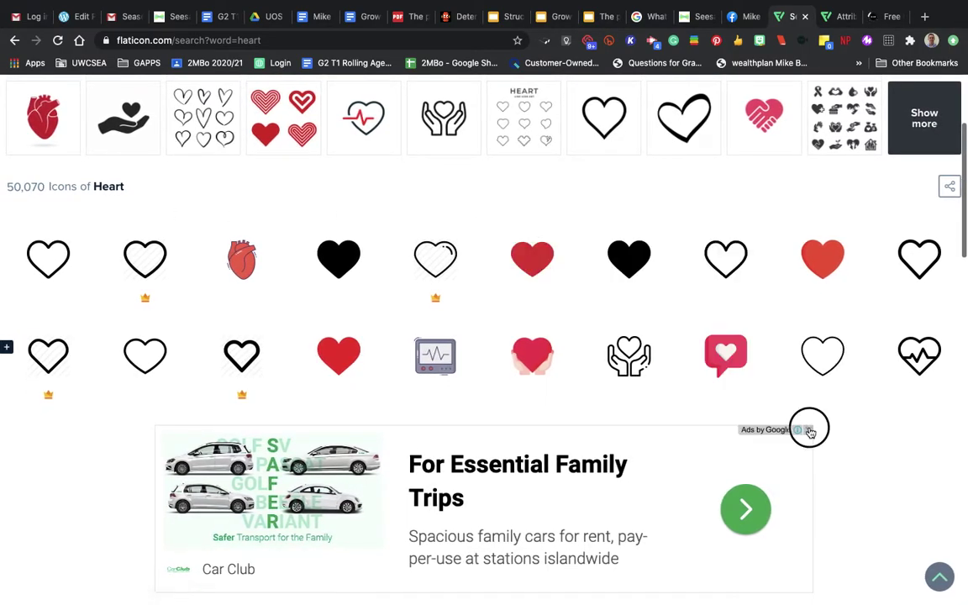
scroll(466, 269, up, 3)
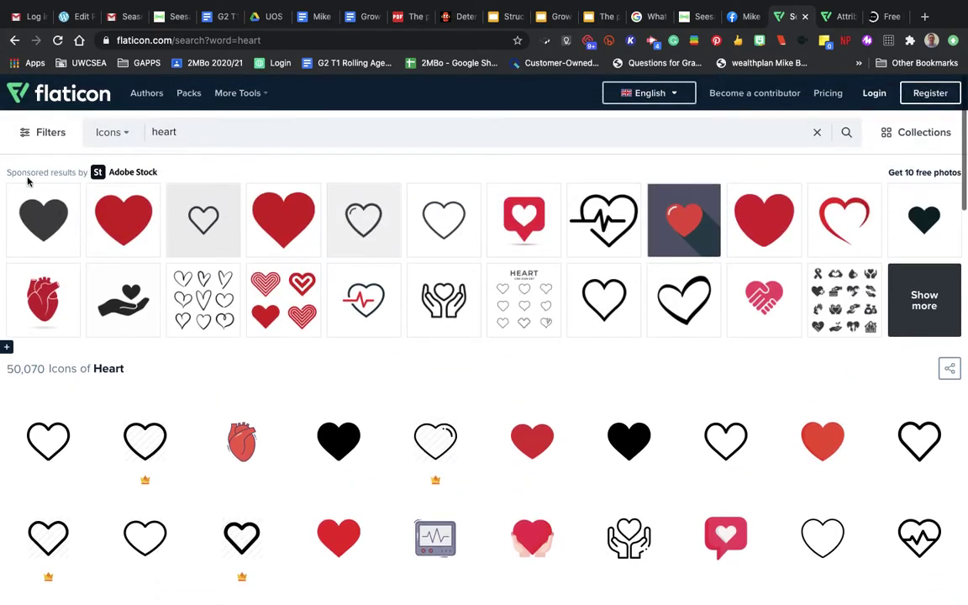
In Keynote, add a Blank-layout slide 2 after the Digital Sharing title slide.
key(ctrl+Left)
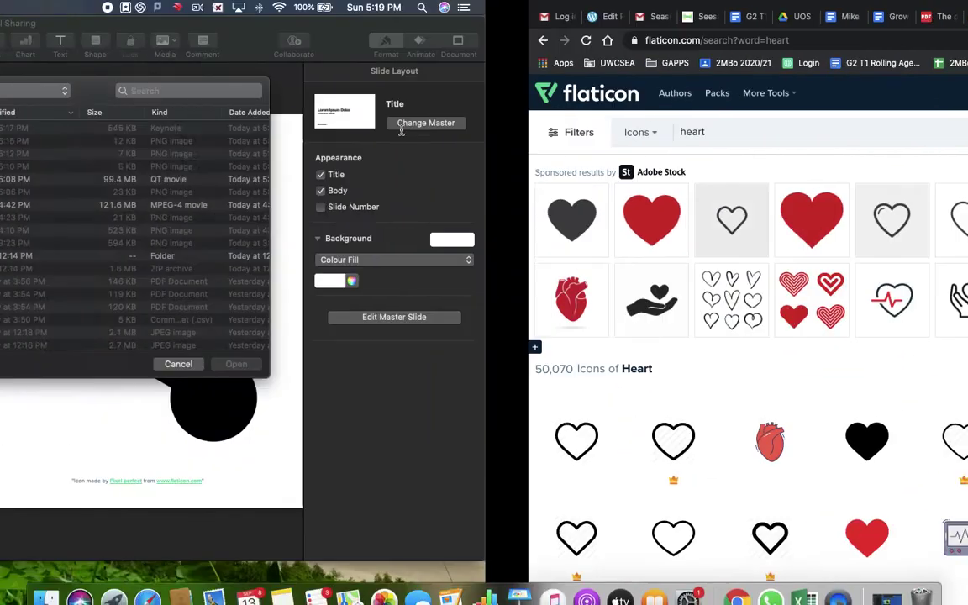
click(658, 364)
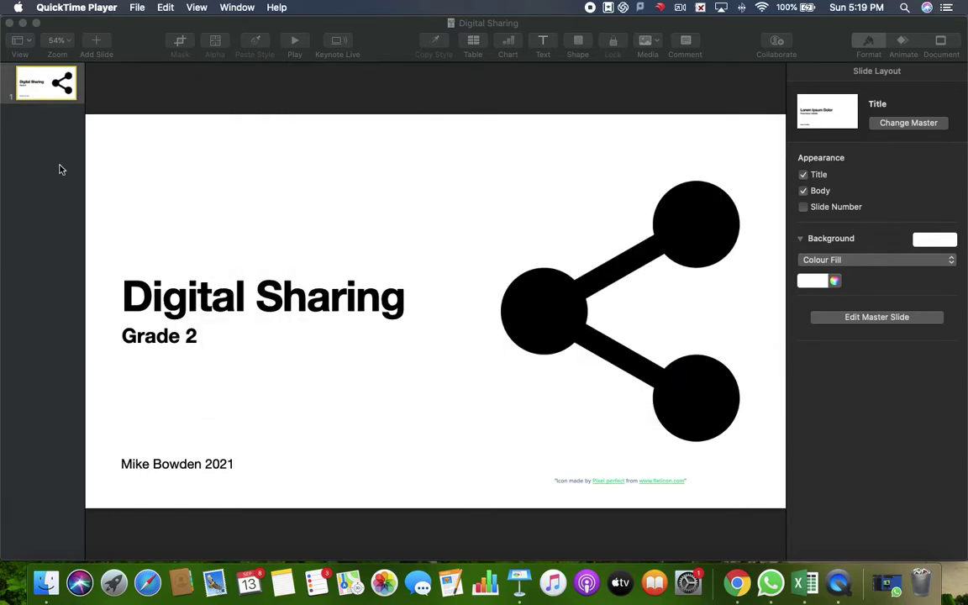
click(96, 42)
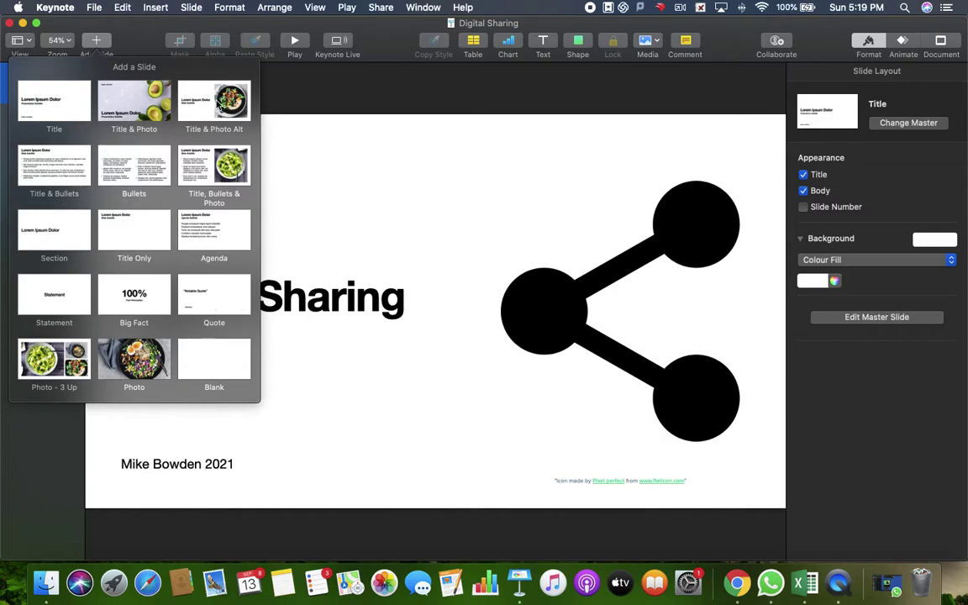
click(215, 360)
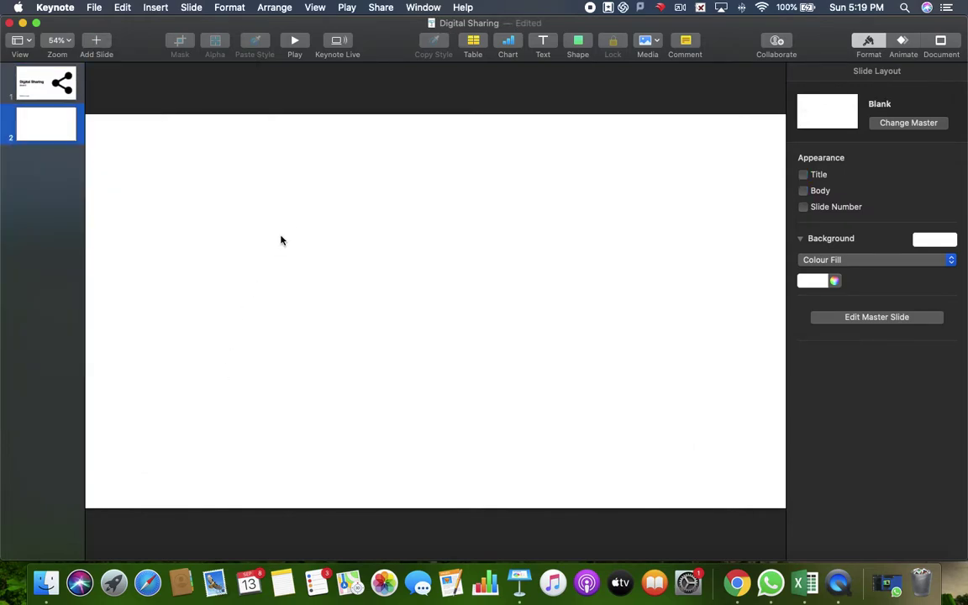
key(ctrl+Right)
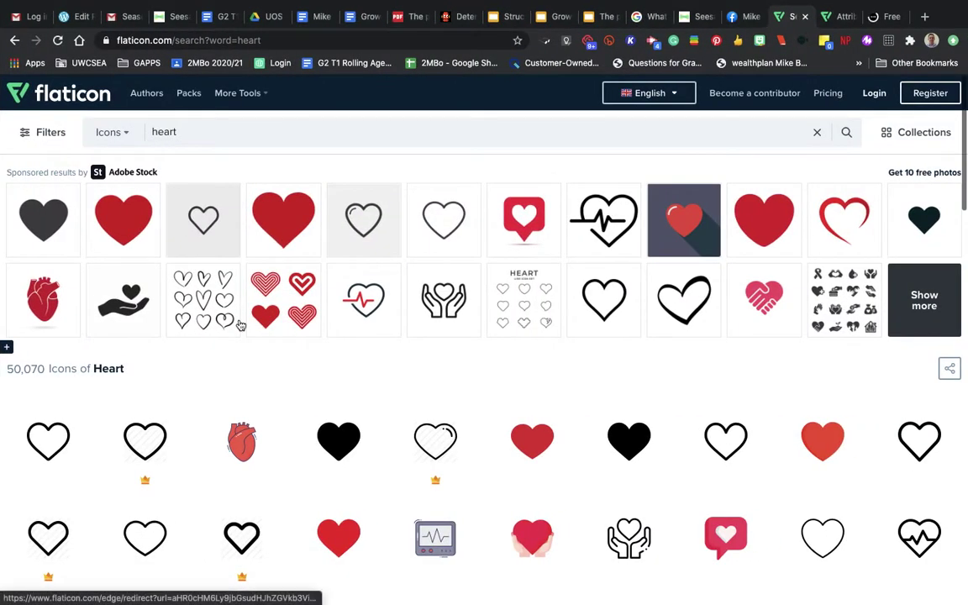
Filter the heart results to License: Free.
scroll(583, 421, down, 5)
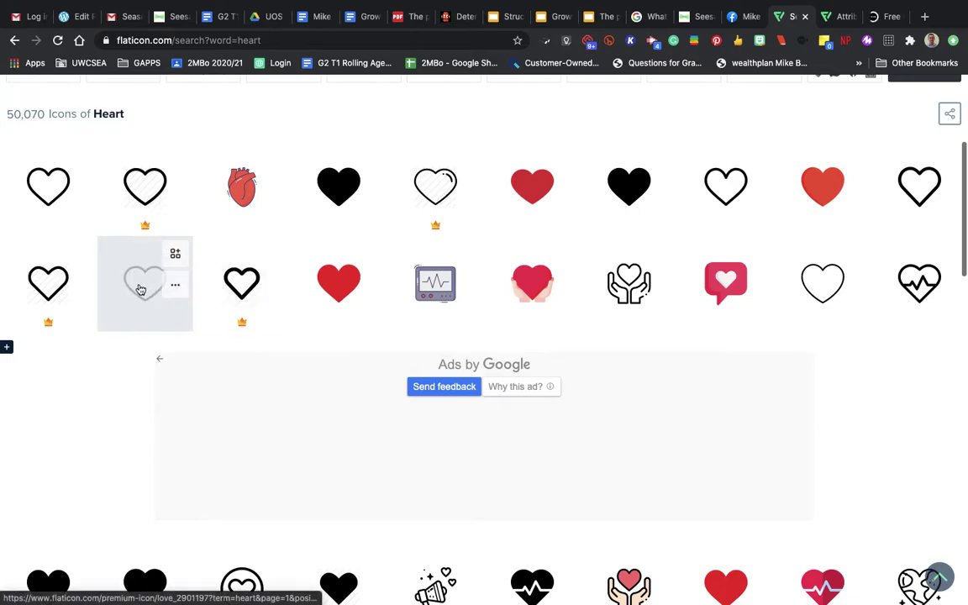
scroll(139, 286, up, 1)
scroll(136, 289, up, 2)
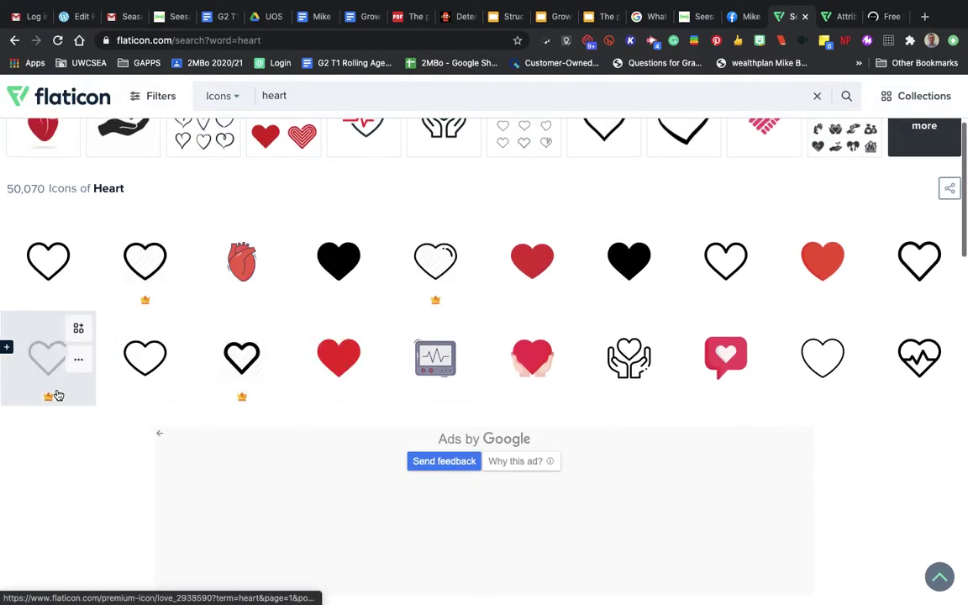
scroll(60, 189, up, 1)
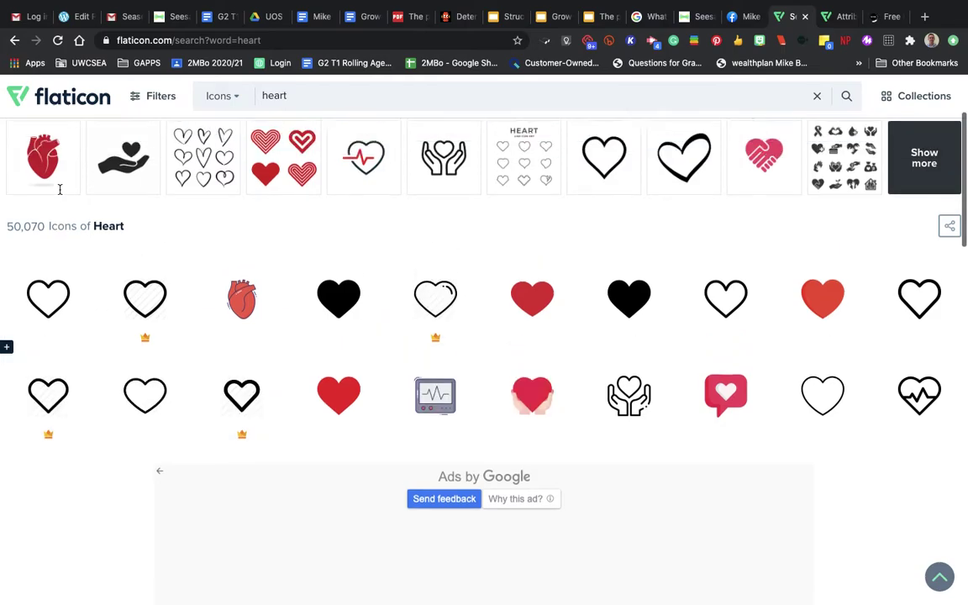
scroll(60, 189, up, 3)
click(25, 133)
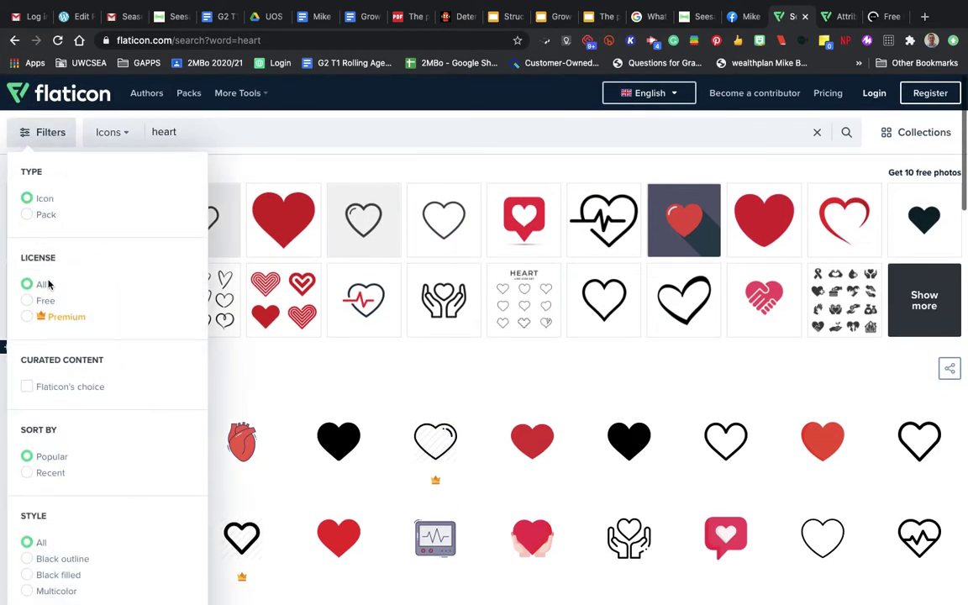
click(27, 300)
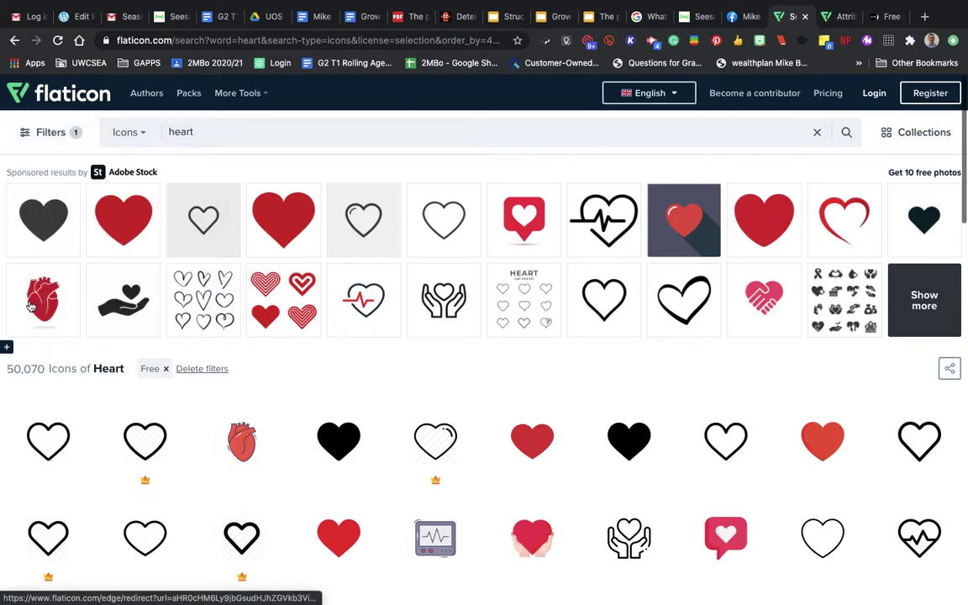
Narrow the results further to Style: Black filled, leaving 4,342 heart icons.
scroll(361, 346, down, 2)
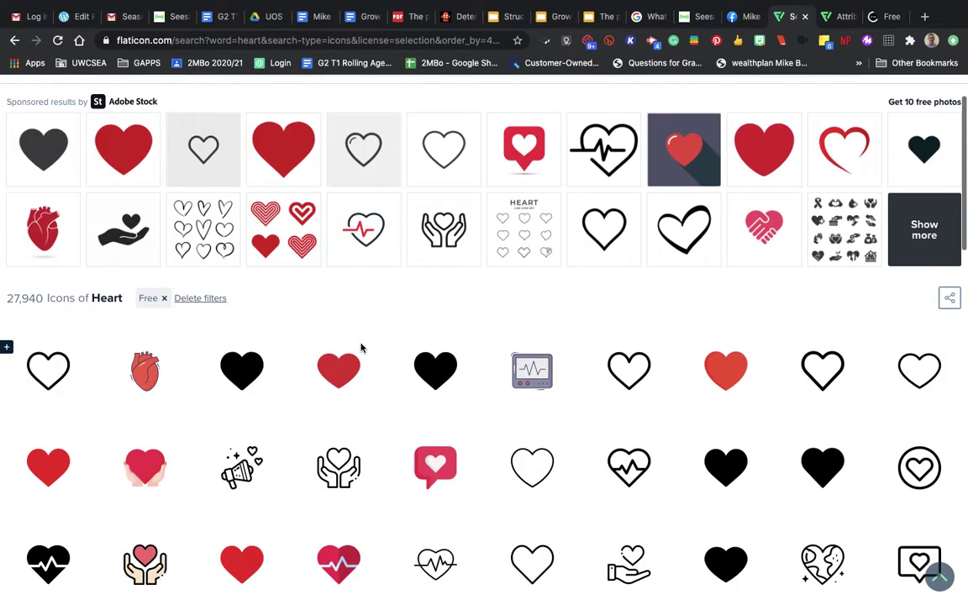
scroll(164, 205, up, 2)
click(48, 133)
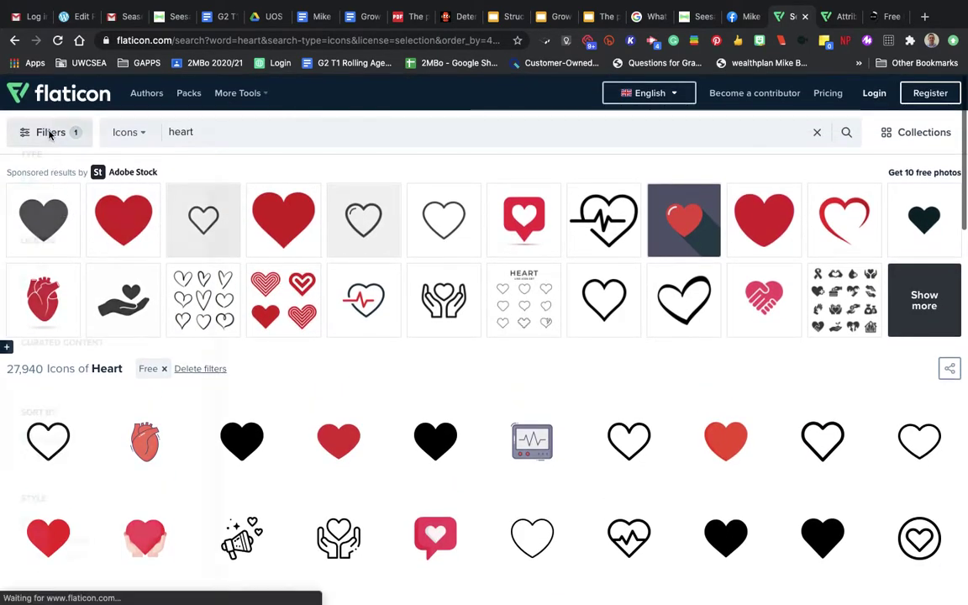
scroll(41, 385, down, 3)
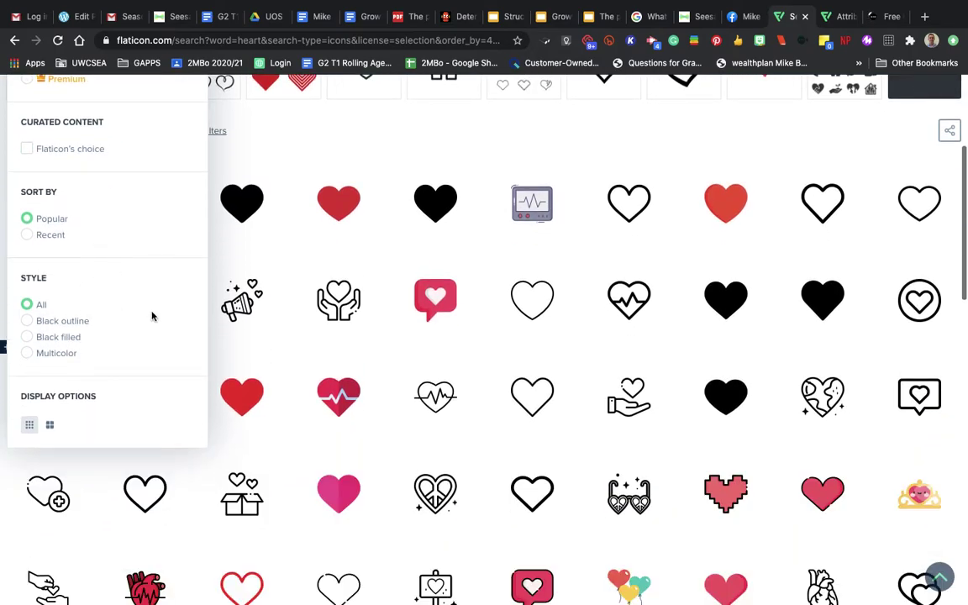
click(28, 338)
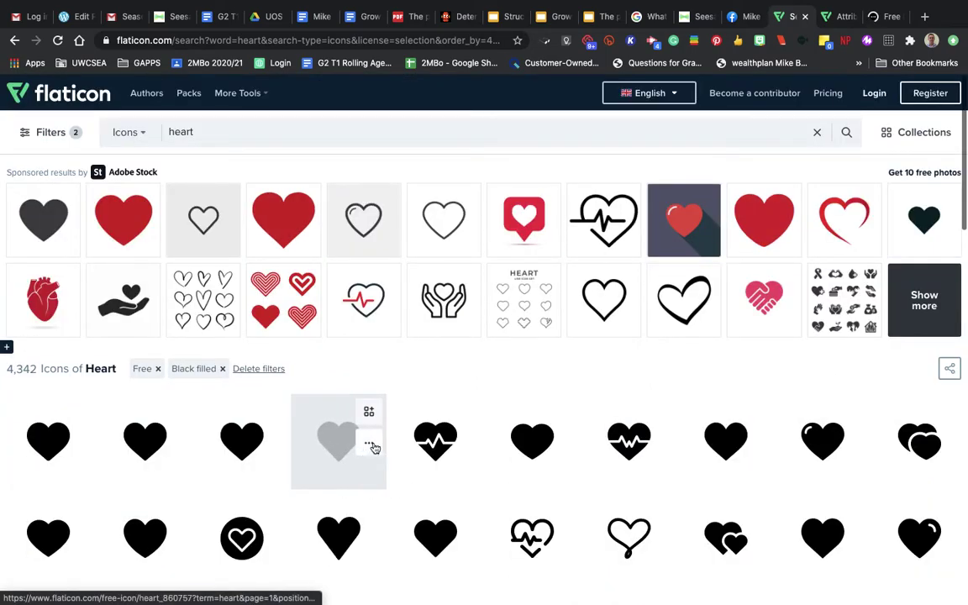
scroll(488, 363, down, 3)
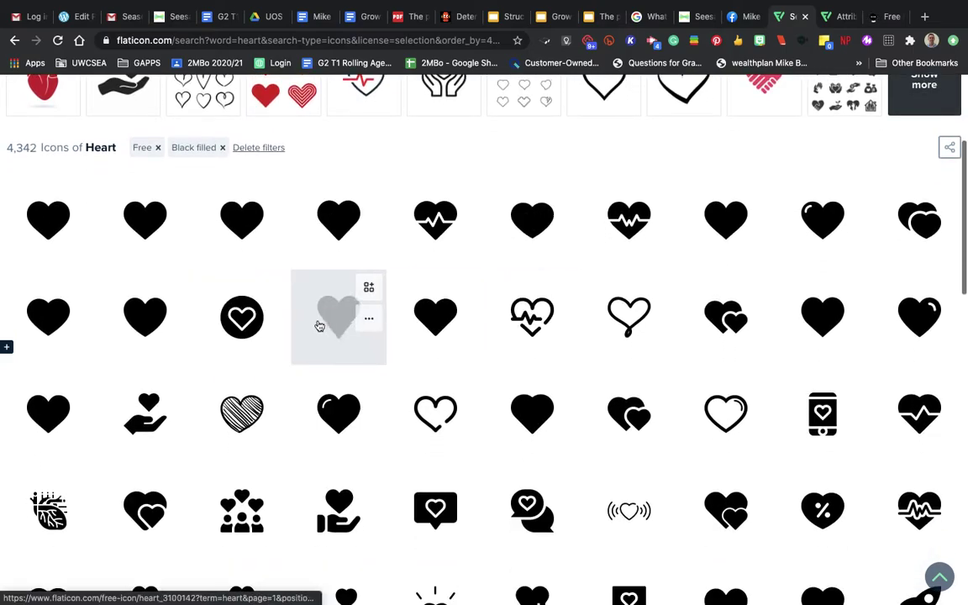
Open the Freepik heartbeat icon, compare its outline version, and choose the filled one's PNG download.
click(638, 224)
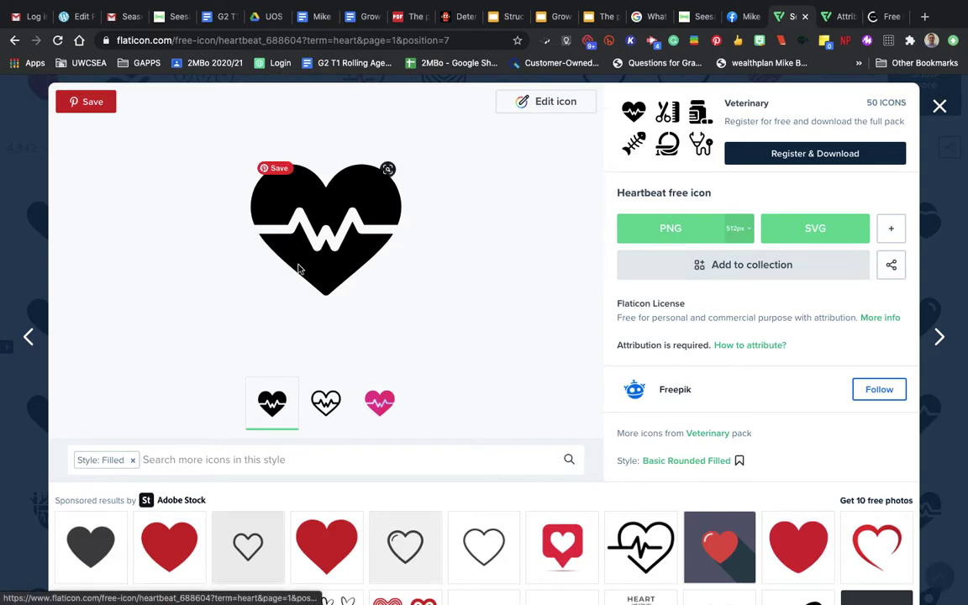
click(327, 417)
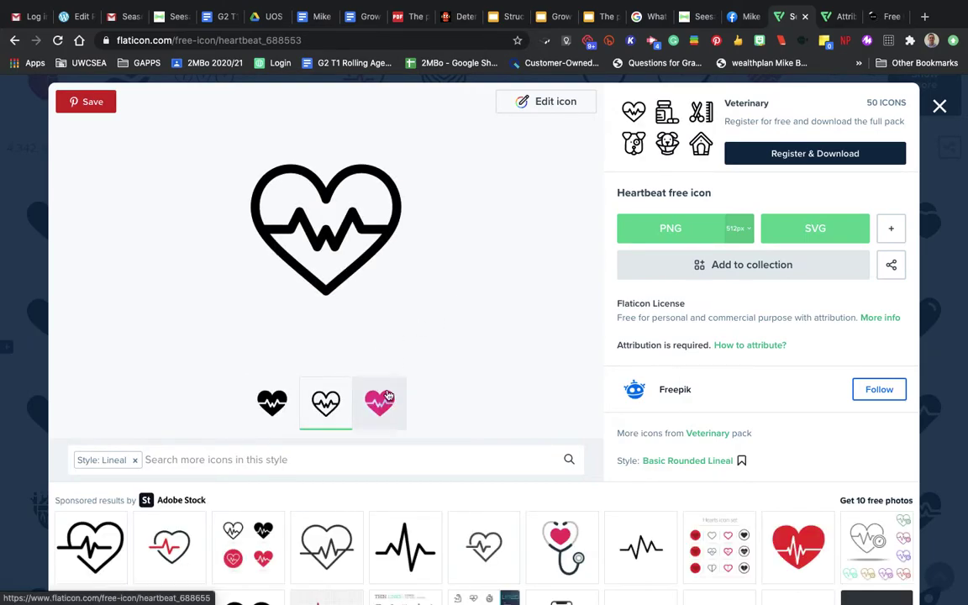
click(273, 403)
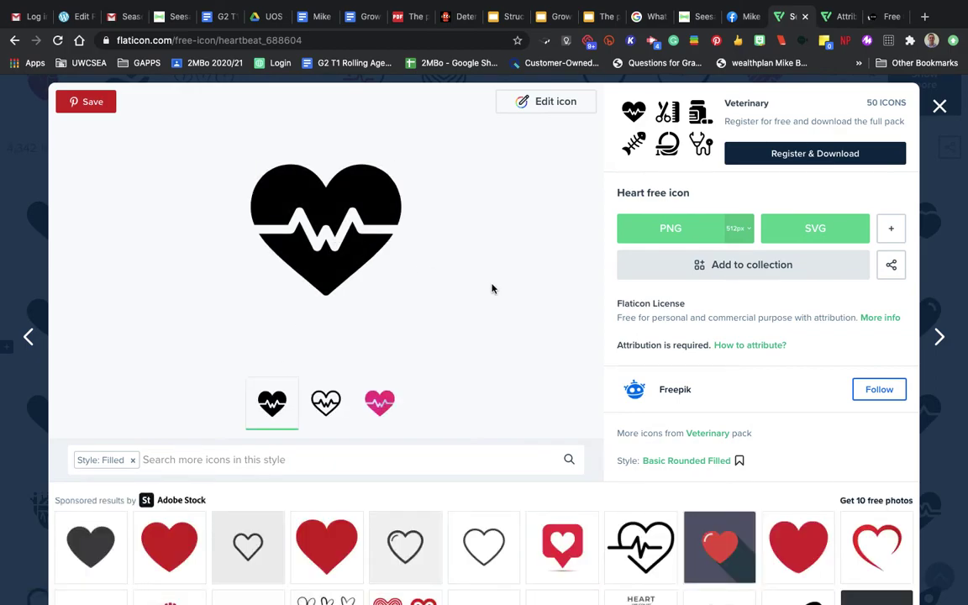
click(688, 229)
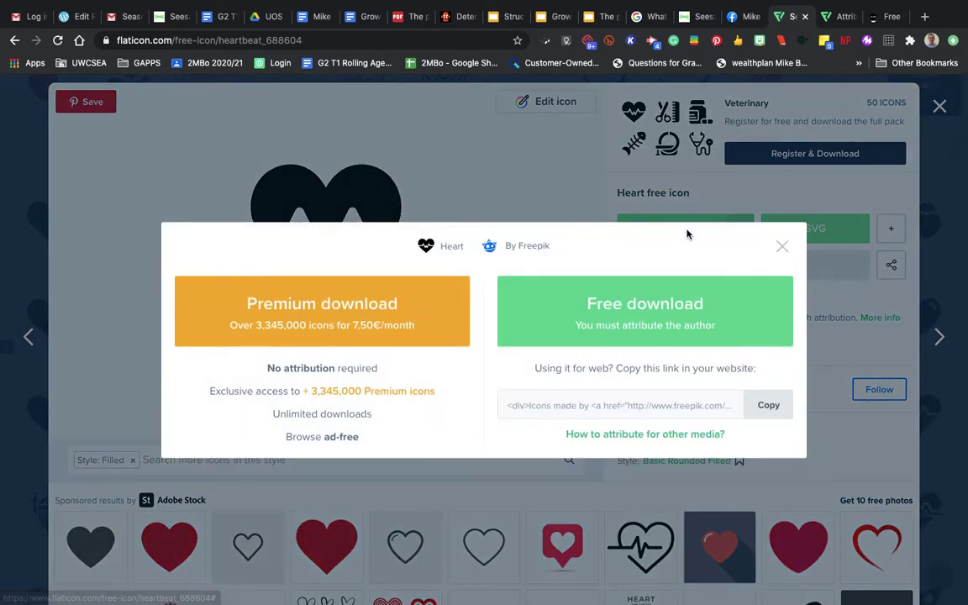
Download the free filled heartbeat icon as heart.png to the Desktop.
click(660, 311)
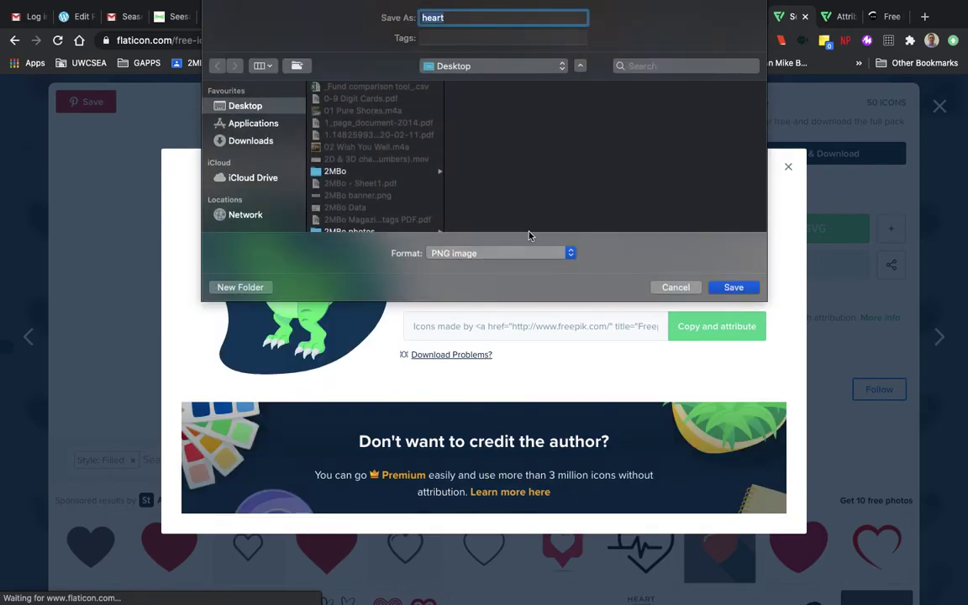
click(742, 287)
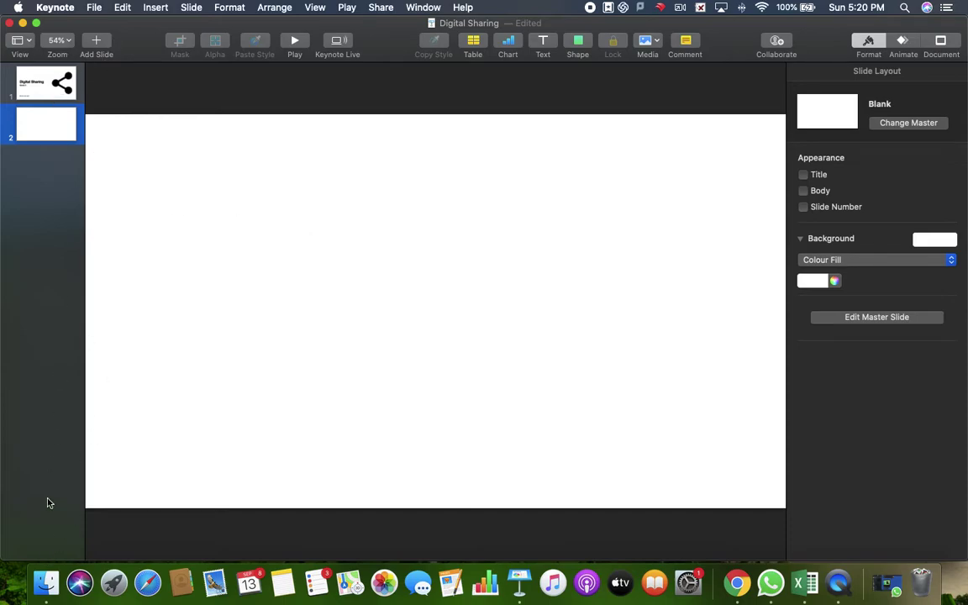
click(46, 582)
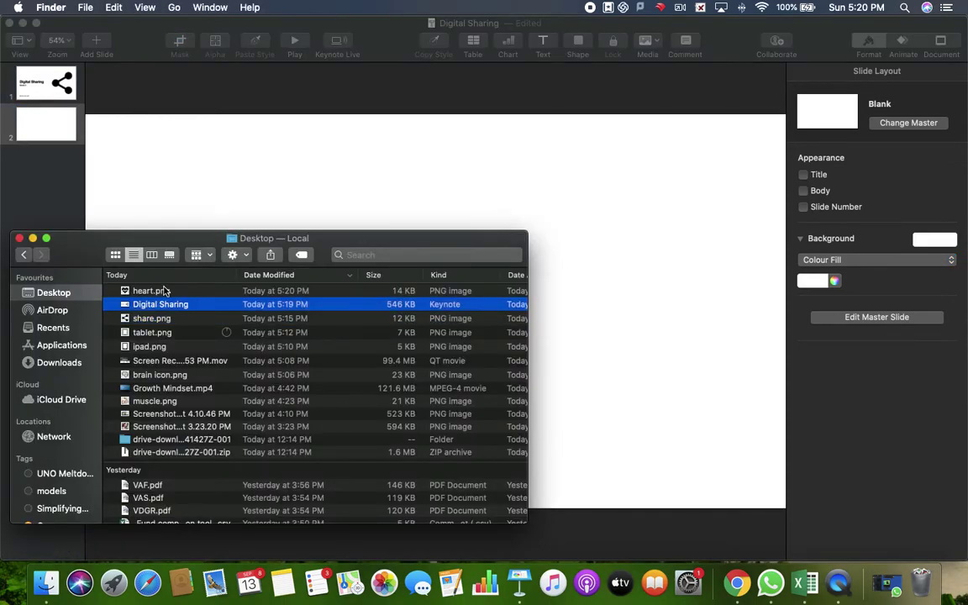
Place heart.png on slide 2, enlarged to about 772 pt square on the left half.
click(159, 292)
drag(139, 291, 620, 328)
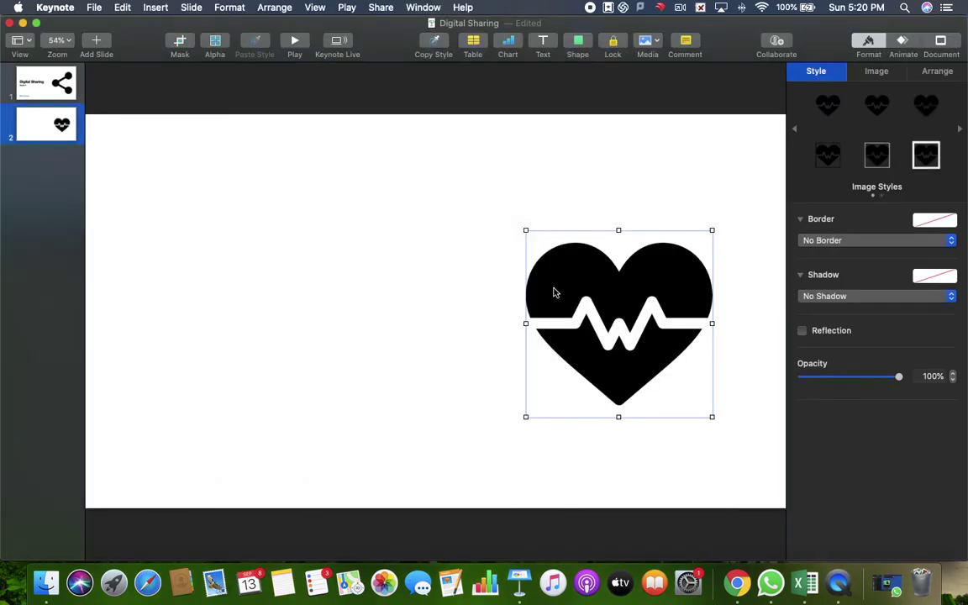
drag(555, 290, 168, 278)
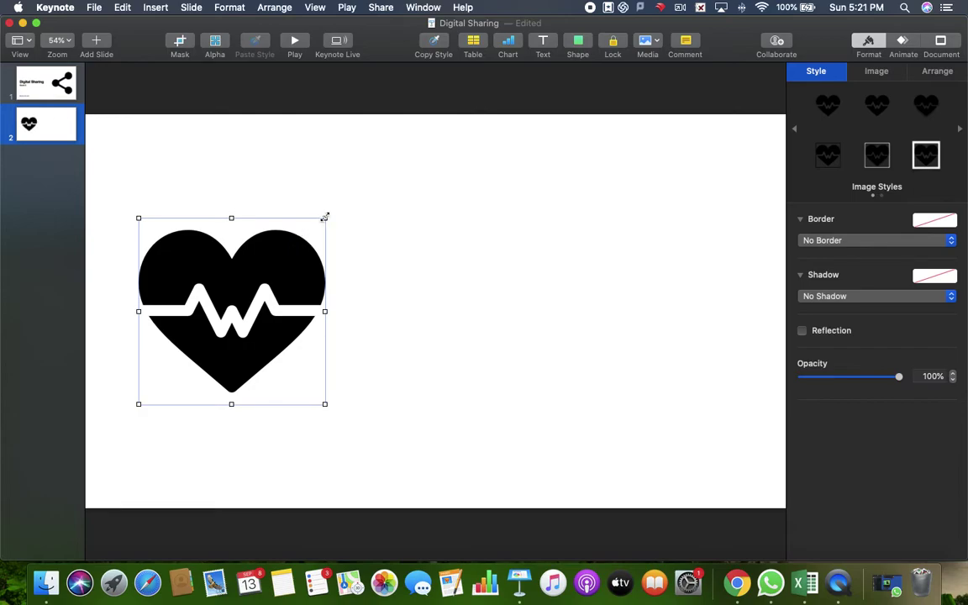
drag(325, 217, 419, 129)
drag(358, 199, 341, 245)
drag(397, 450, 472, 502)
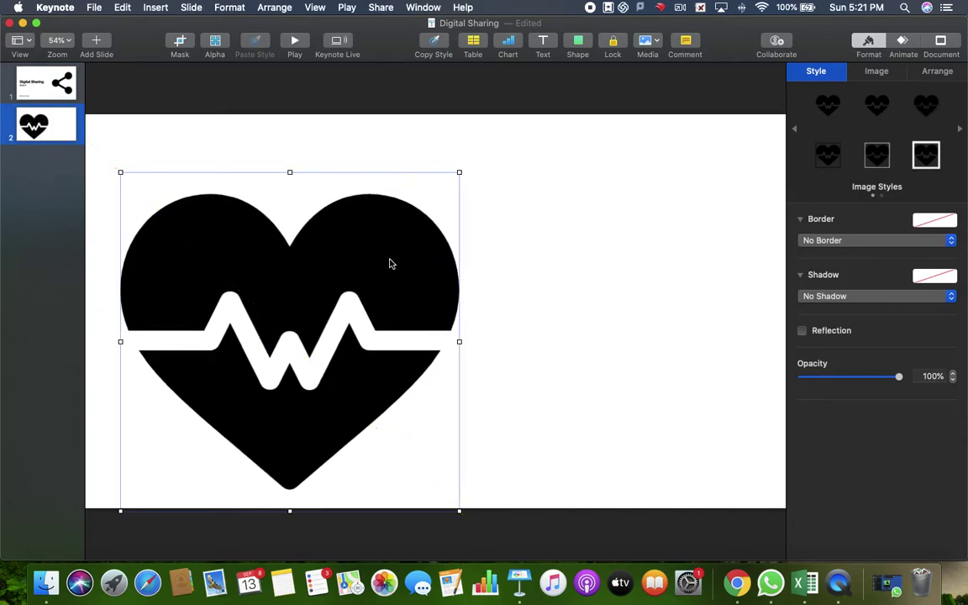
drag(392, 264, 389, 231)
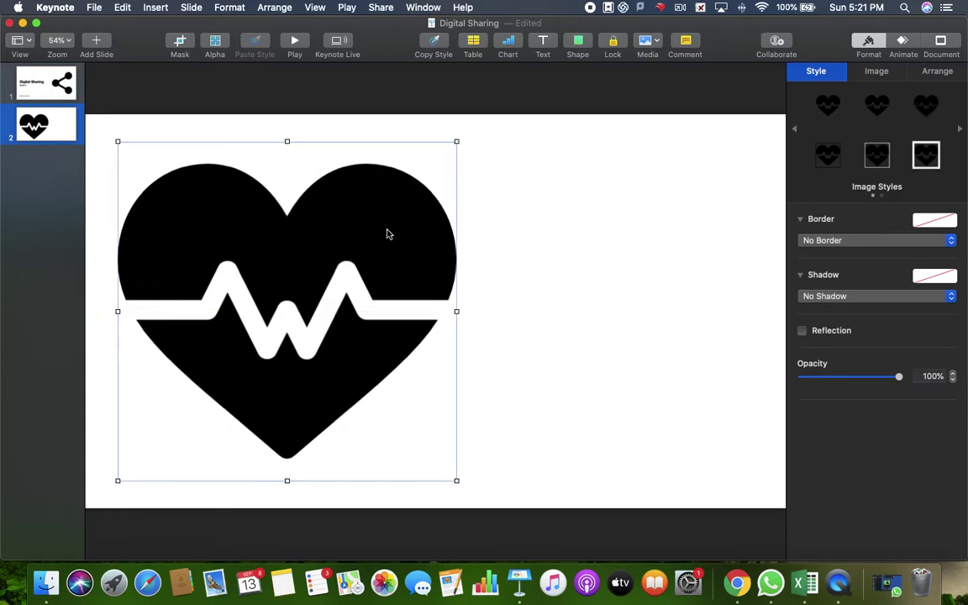
click(606, 240)
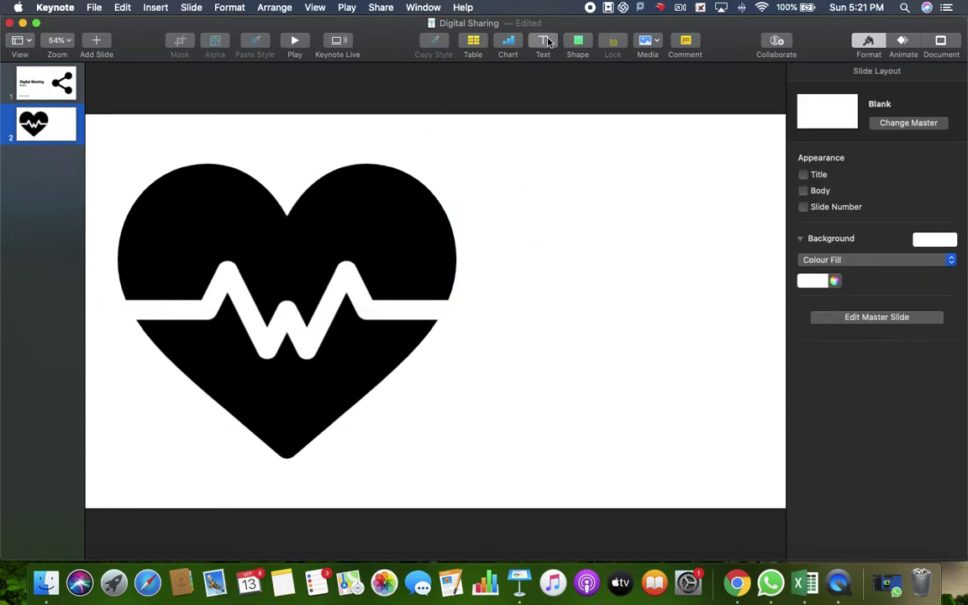
Add a 'The human heart' text box to the right of the heart image.
click(543, 40)
text(The human heart)
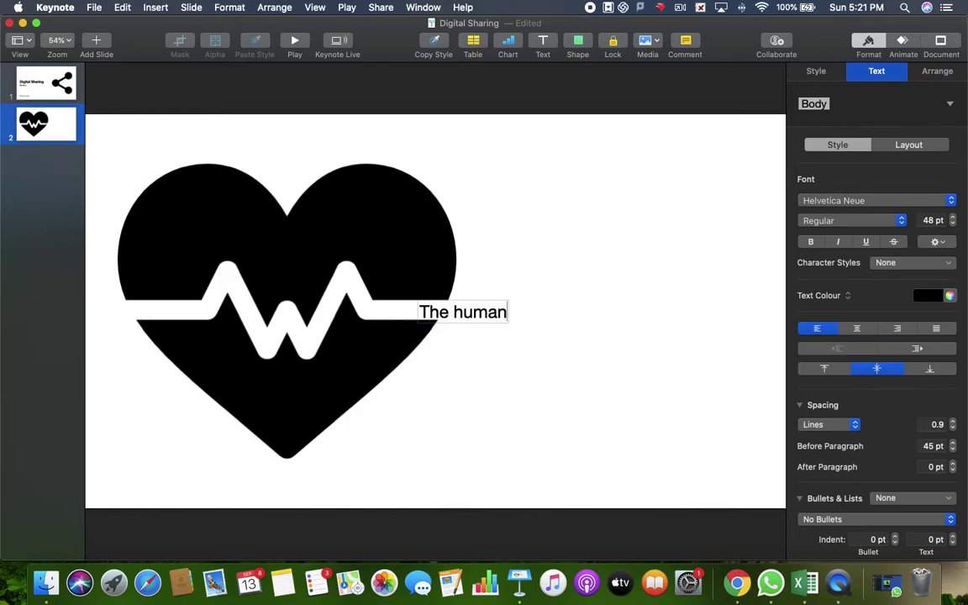
click(587, 209)
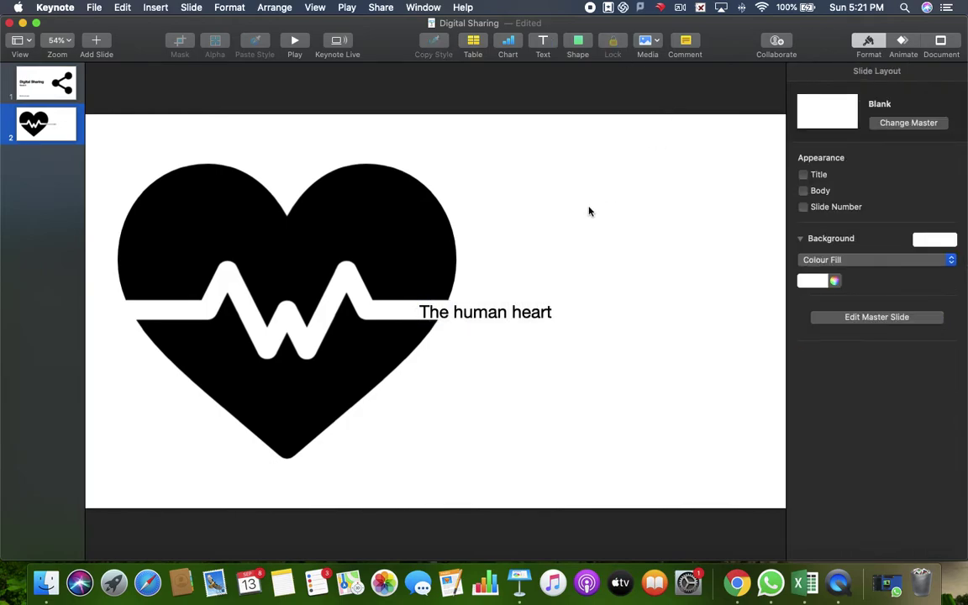
drag(491, 306, 653, 307)
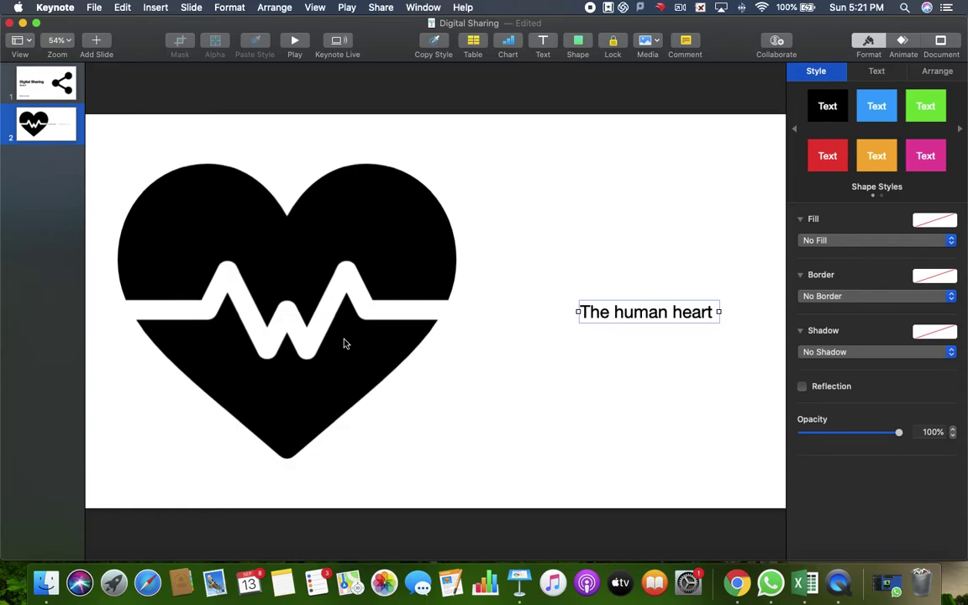
click(506, 390)
click(282, 372)
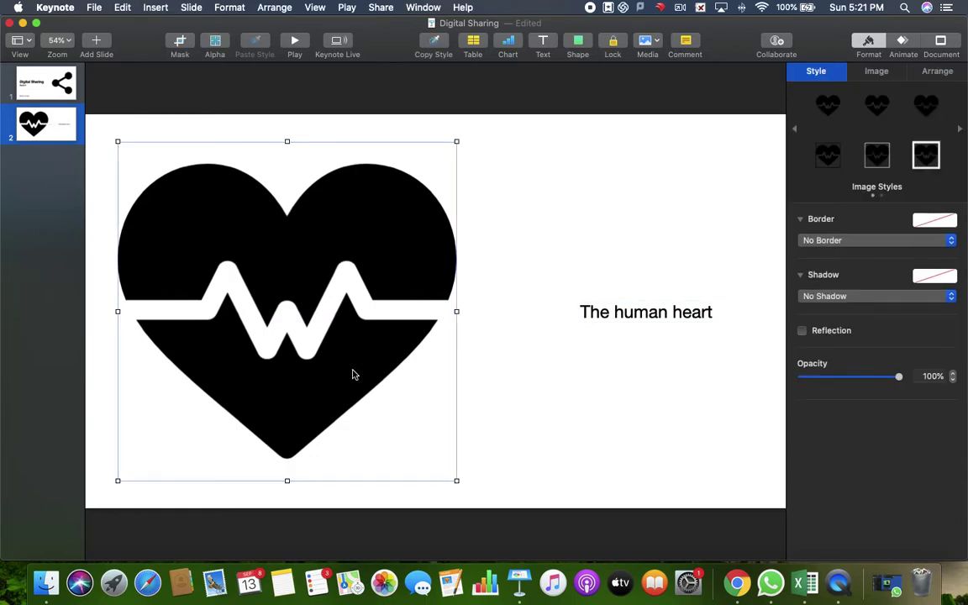
click(635, 384)
key(ctrl+Right)
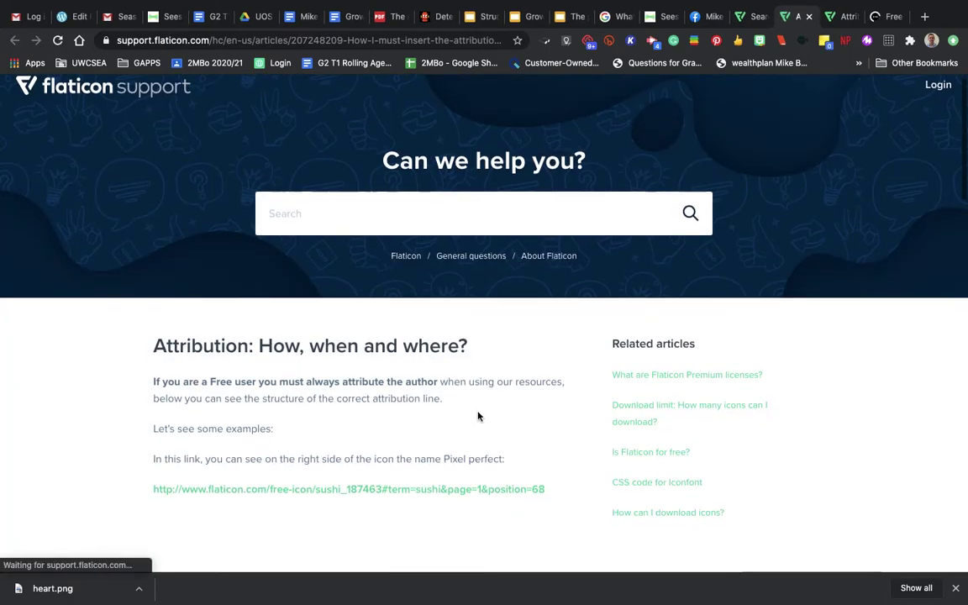
On the heartbeat icon's page, review the 'How to attribute?' options and close them.
click(739, 18)
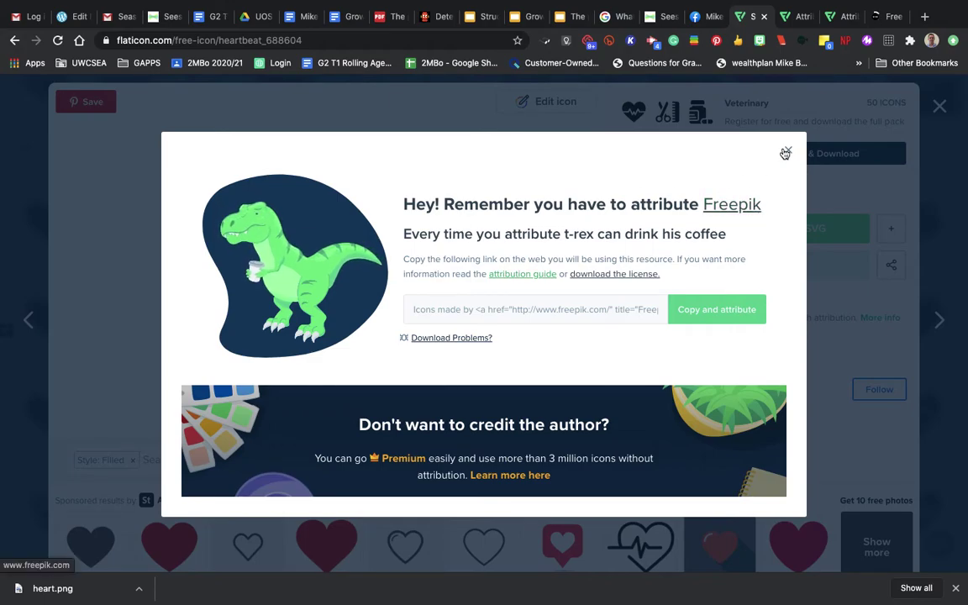
click(786, 151)
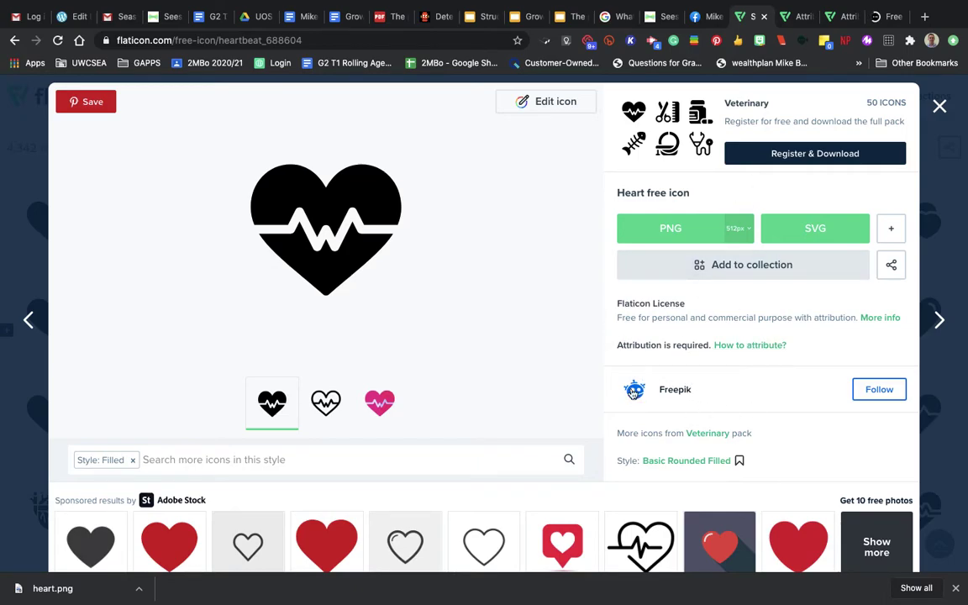
click(730, 345)
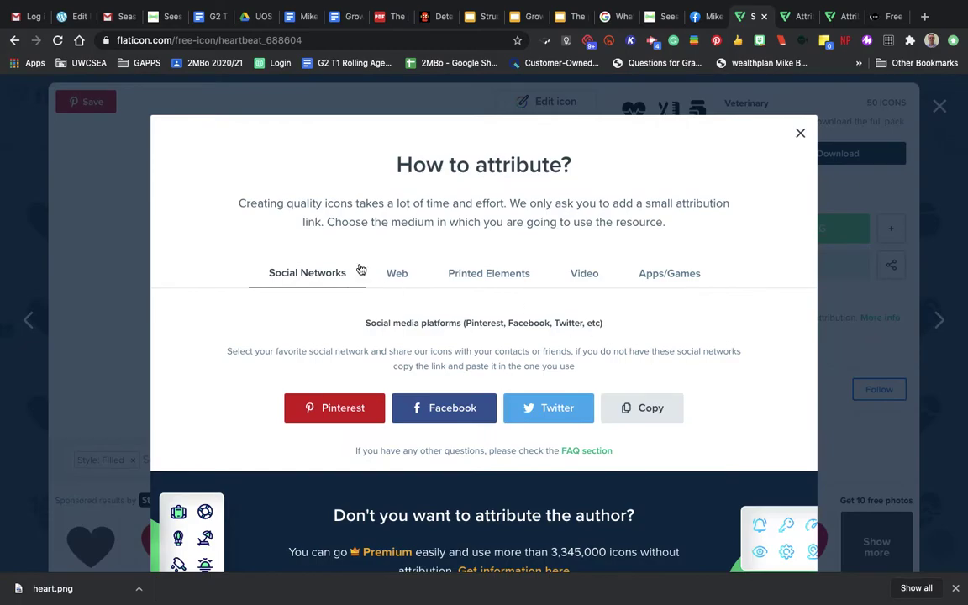
scroll(370, 256, down, 2)
scroll(380, 242, up, 1)
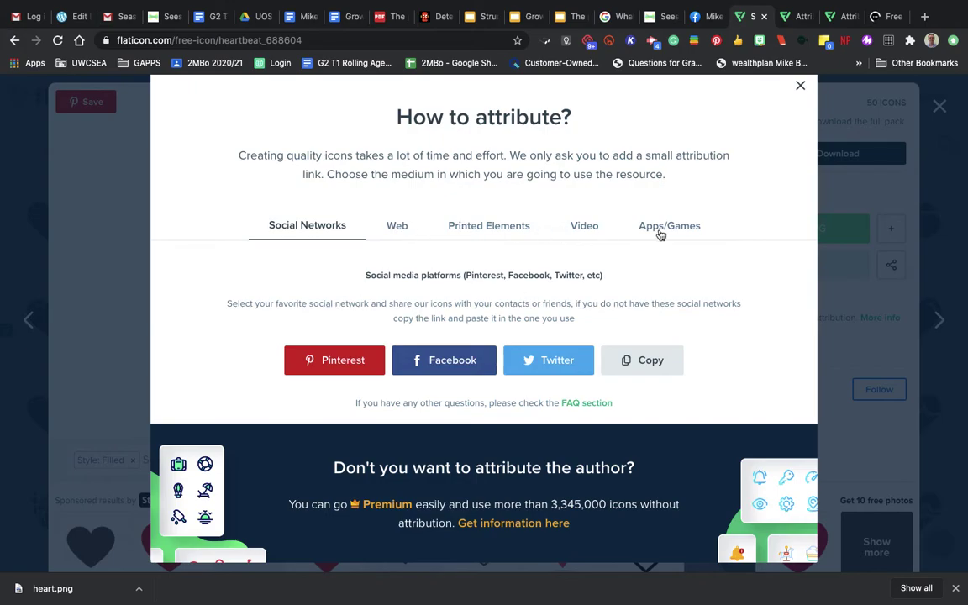
scroll(661, 235, up, 2)
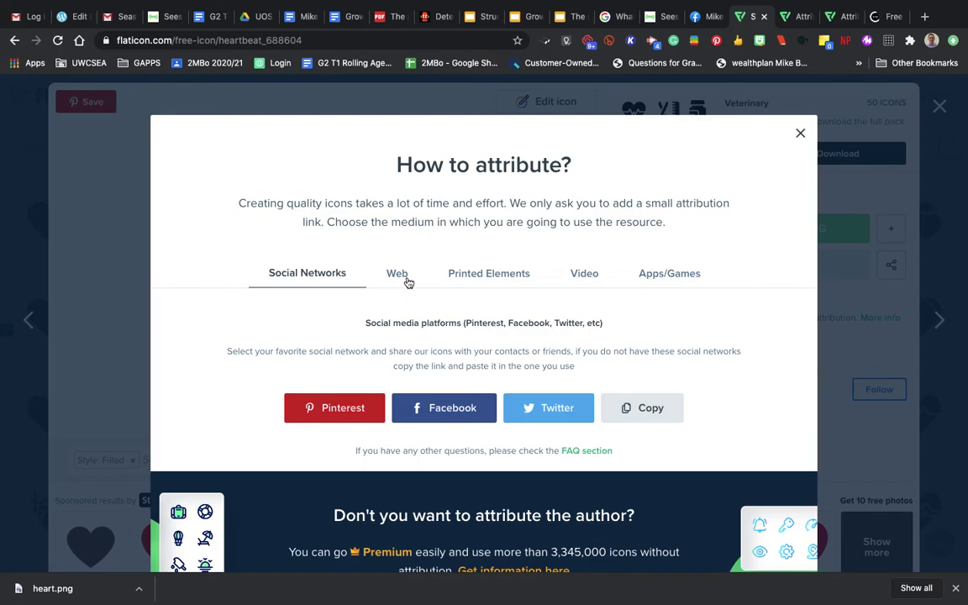
click(799, 133)
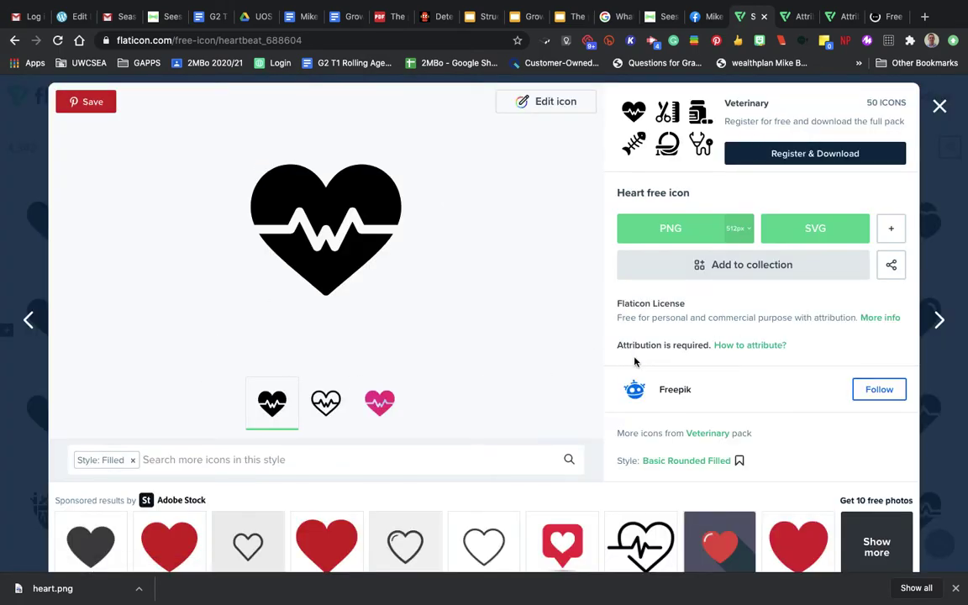
click(793, 16)
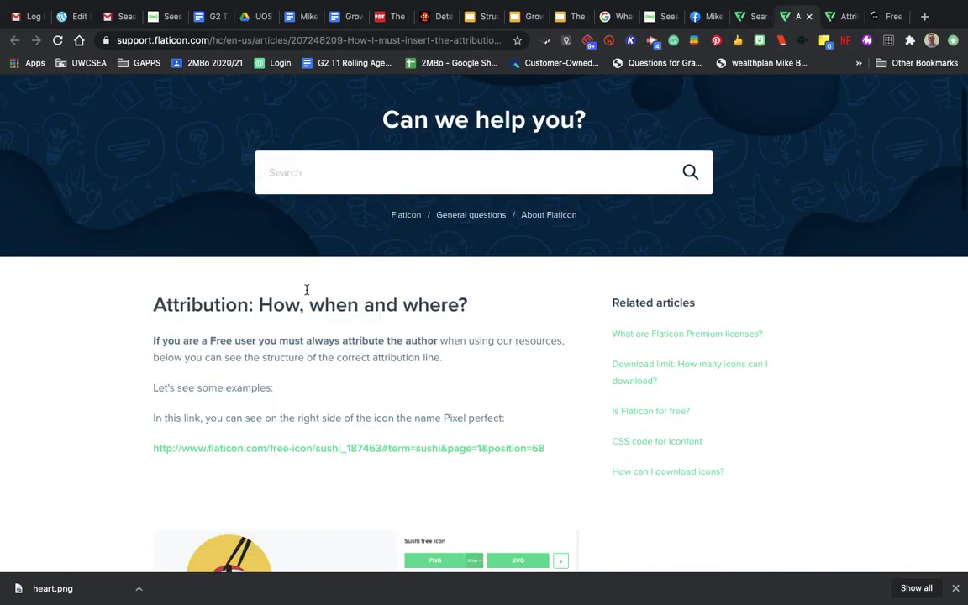
scroll(152, 389, down, 5)
scroll(152, 389, up, 5)
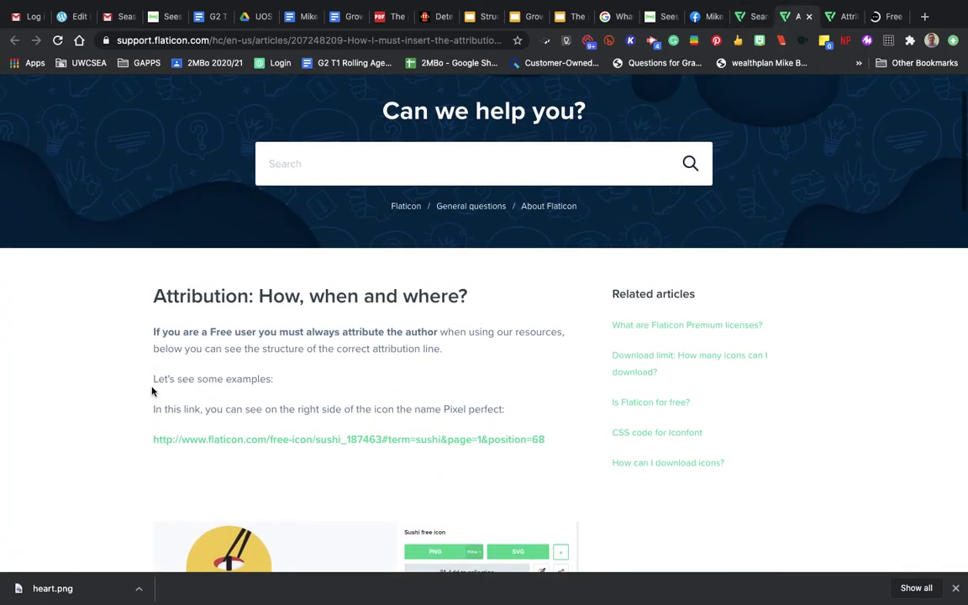
scroll(152, 391, down, 1)
scroll(89, 371, down, 2)
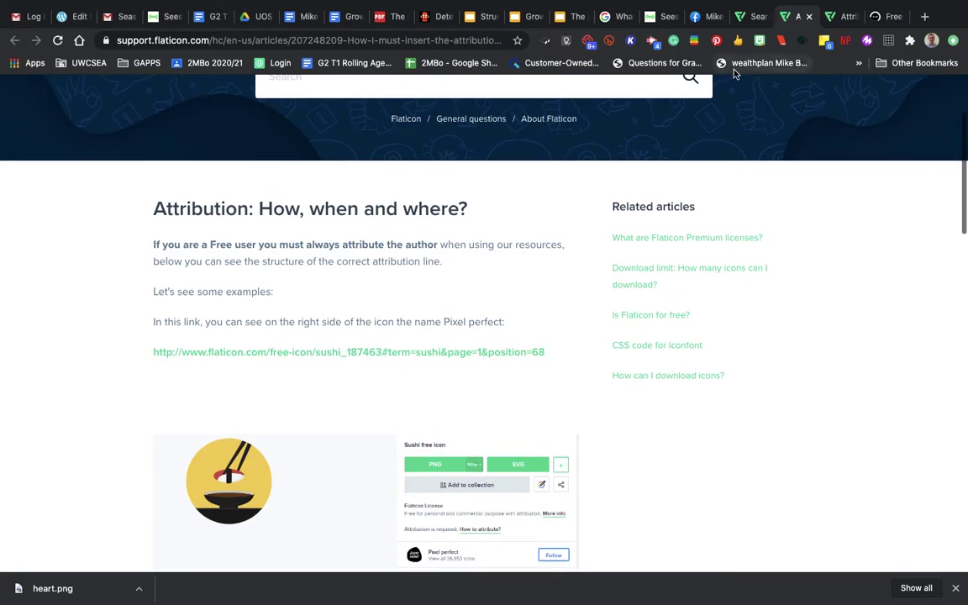
scroll(289, 295, down, 5)
scroll(288, 295, down, 3)
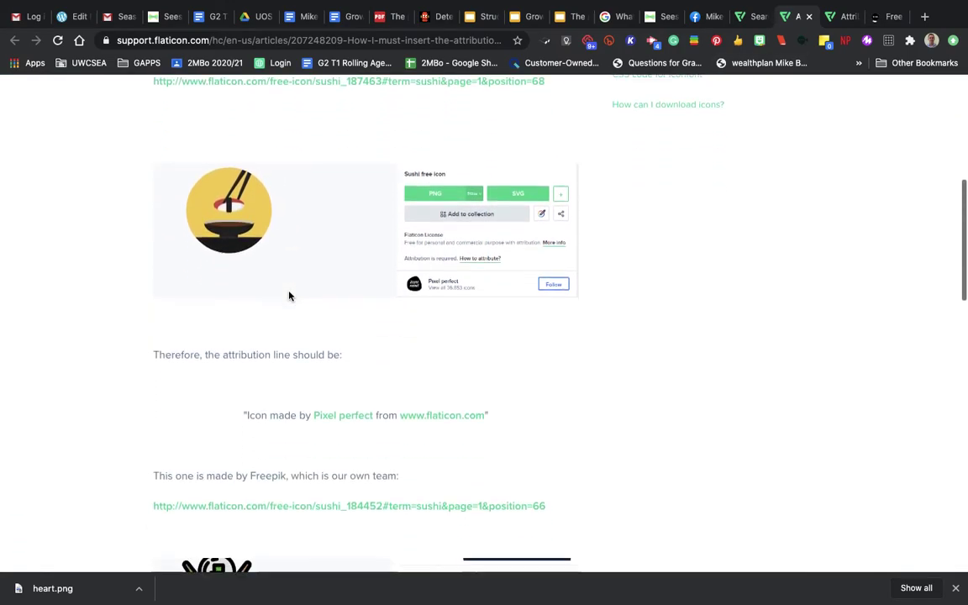
scroll(341, 353, down, 9)
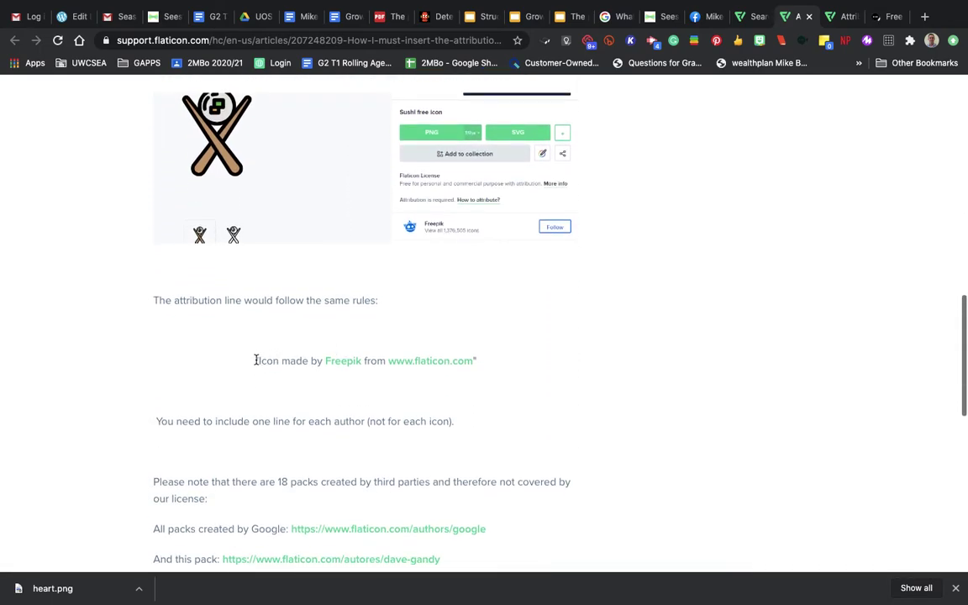
drag(255, 361, 484, 355)
key(super+c)
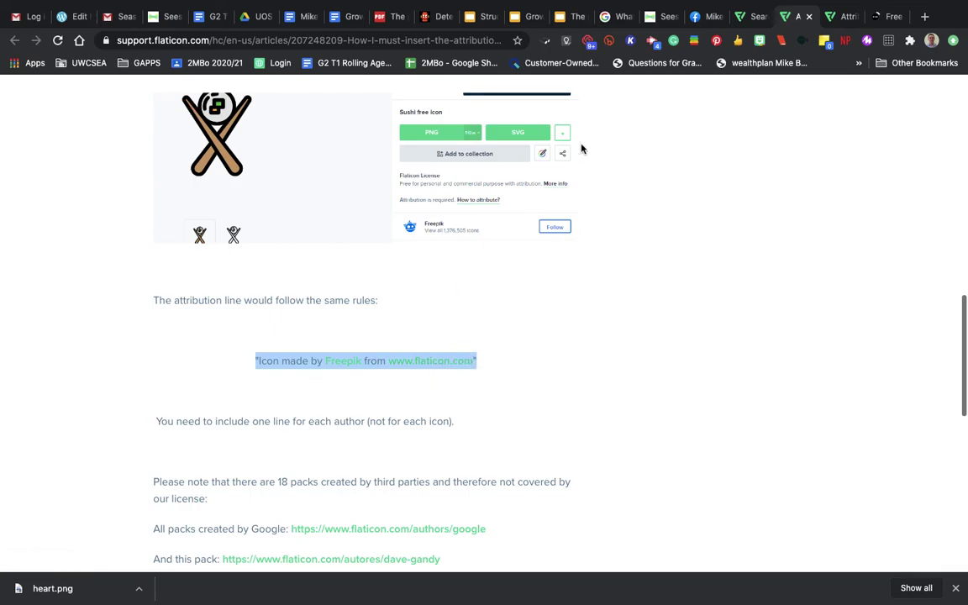
key(ctrl+Left)
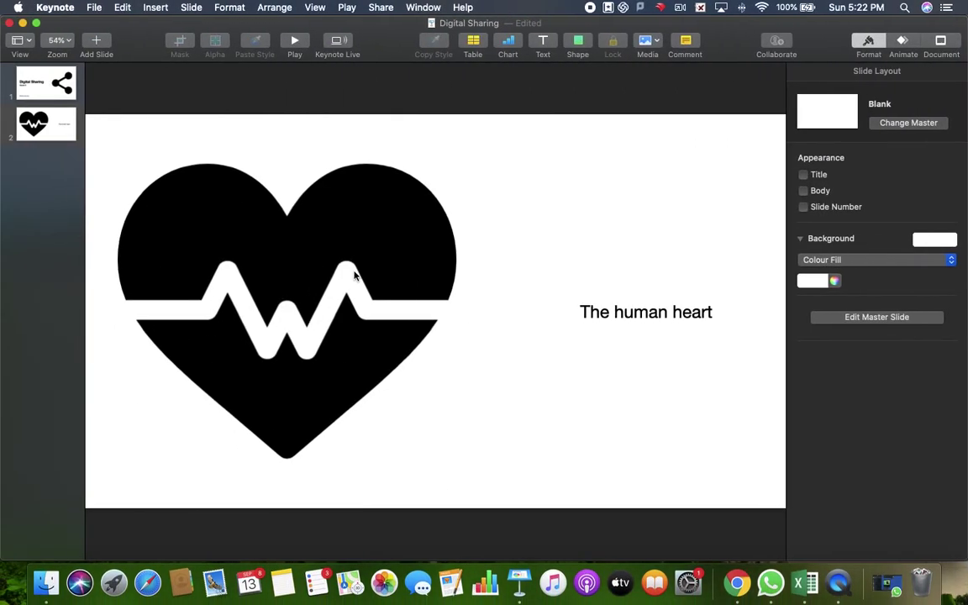
Paste the Freepik/Flaticon attribution onto slide 2 and format it as black 9 pt text.
key(super+v)
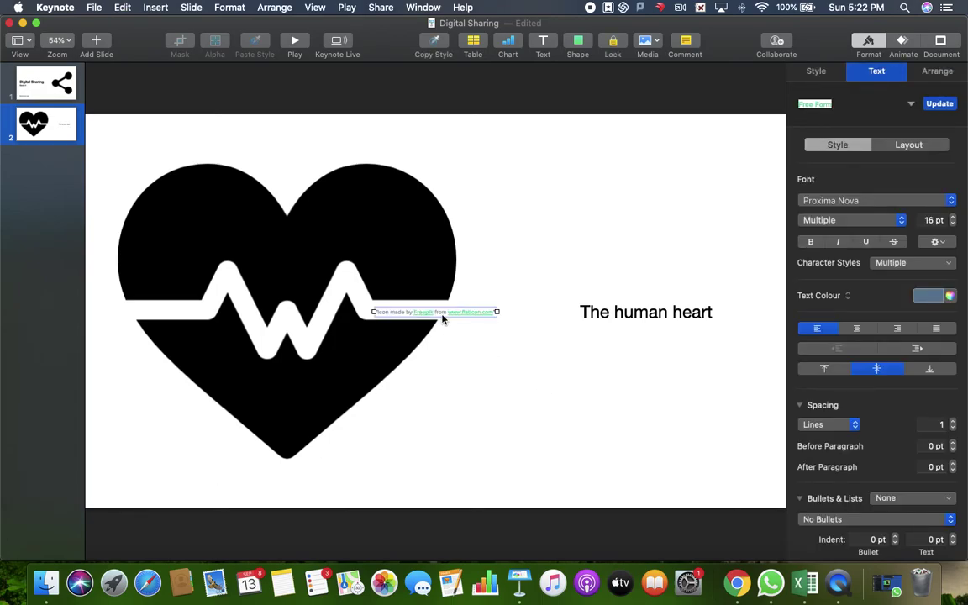
drag(428, 313, 157, 500)
triple_click(113, 498)
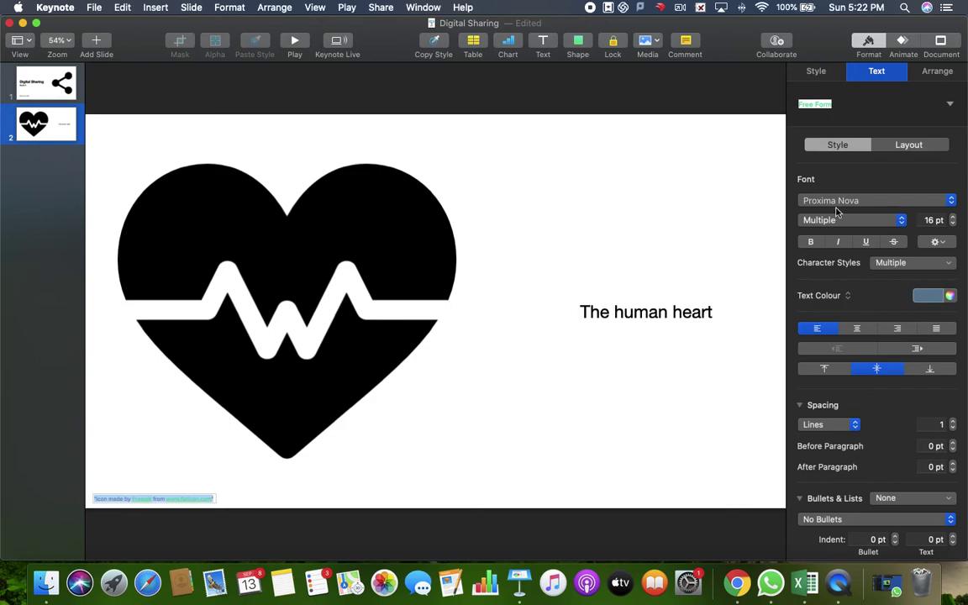
click(928, 295)
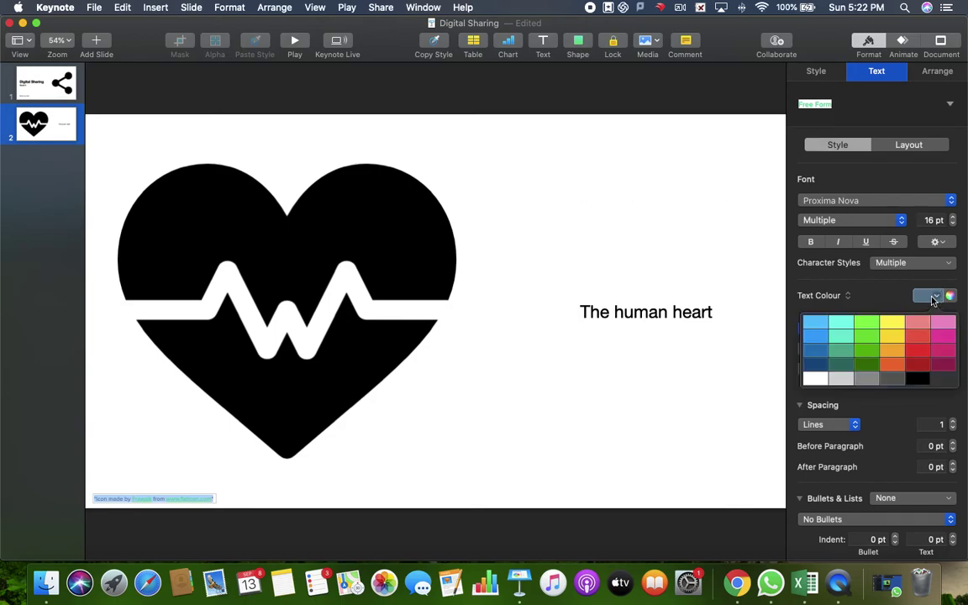
click(919, 380)
key(super+minus)
key(super+minus)
key(super+minus)
key(super+minus)
key(super+minus)
key(super+minus)
key(super+minus)
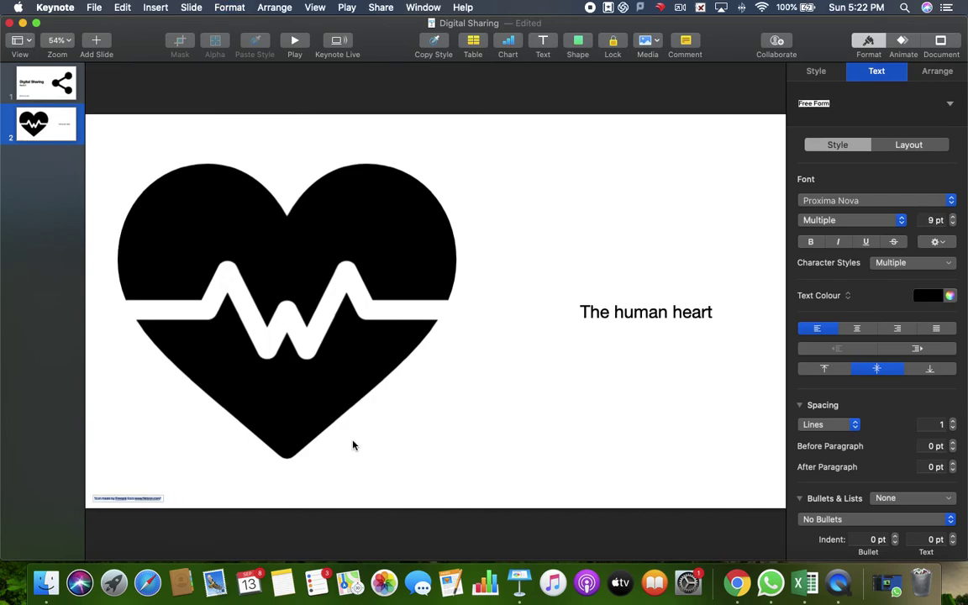
Centre the attribution text box just beneath the heart icon's point.
click(371, 462)
click(132, 501)
drag(132, 501, 289, 475)
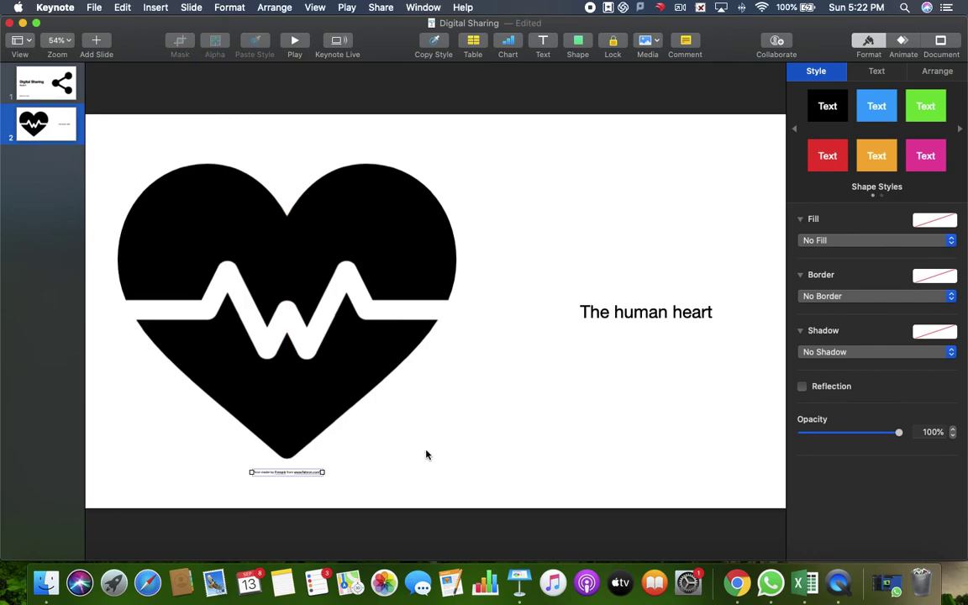
click(426, 454)
click(538, 415)
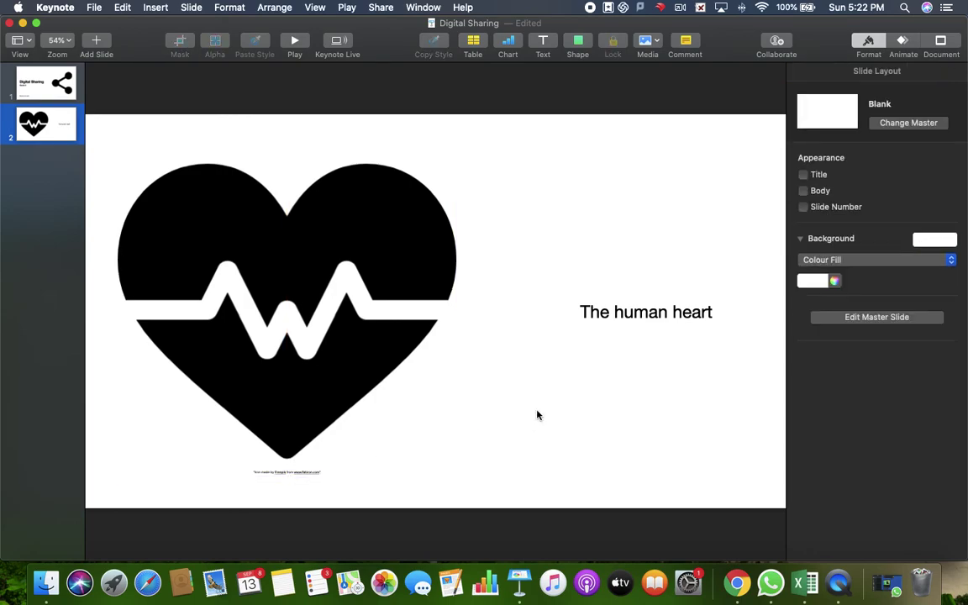